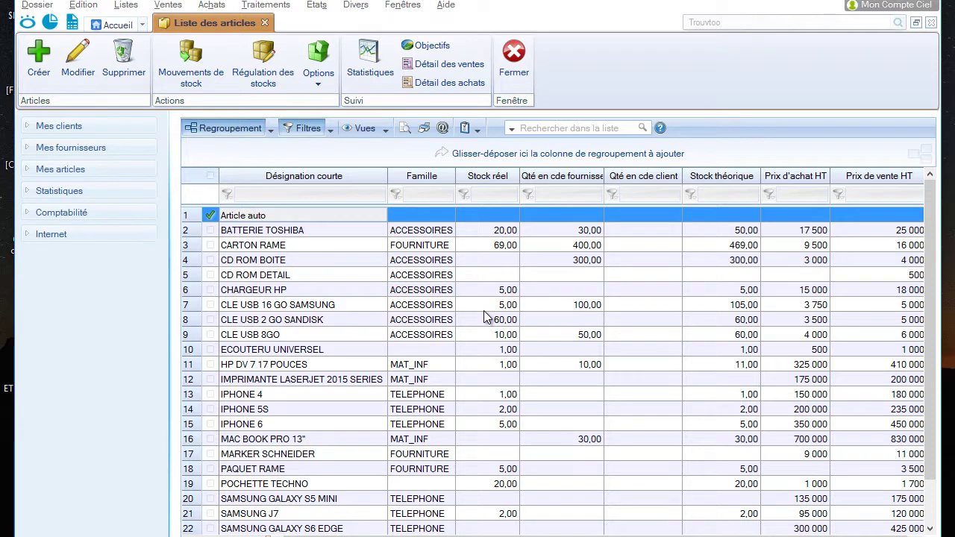
# Check the MAC BOOK PRO 13" row in the article list, and close the list.
pyautogui.click(298, 440)
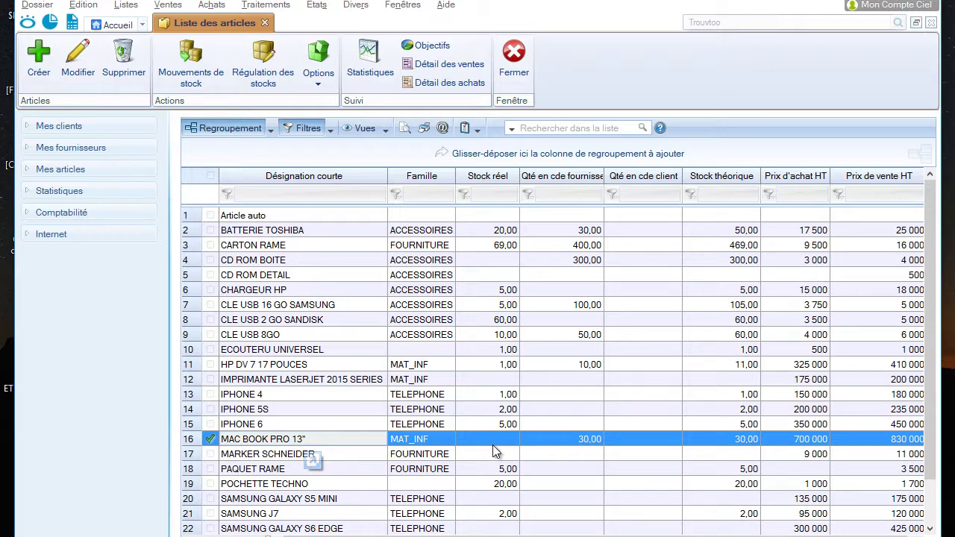
pyautogui.click(517, 81)
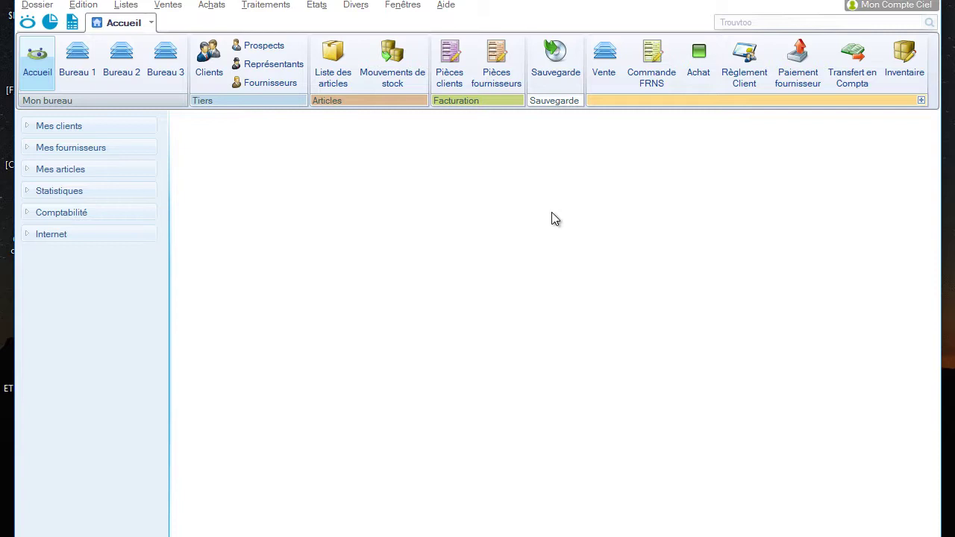
# Review the supplier orders and goods receipts lists among the supplier documents, and close them.
pyautogui.click(498, 69)
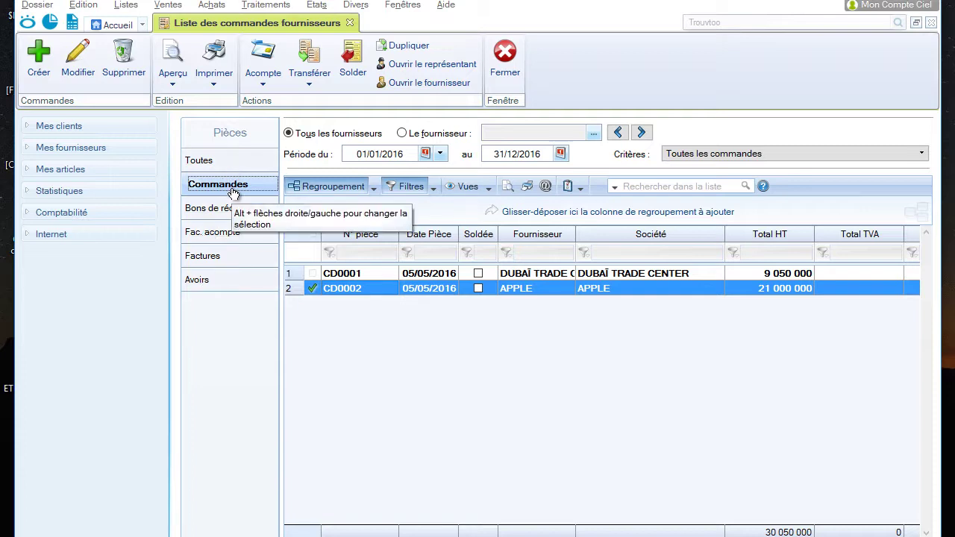
pyautogui.click(217, 212)
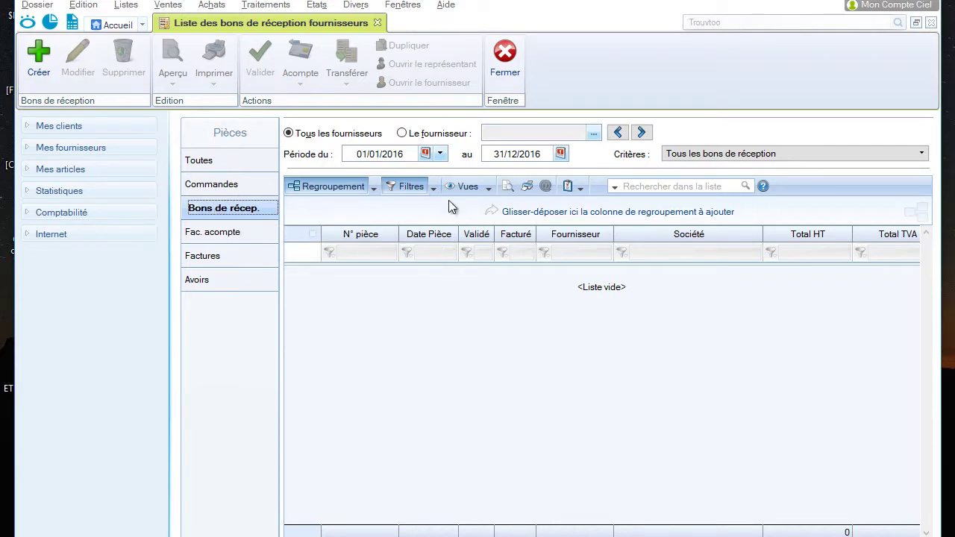
pyautogui.click(511, 76)
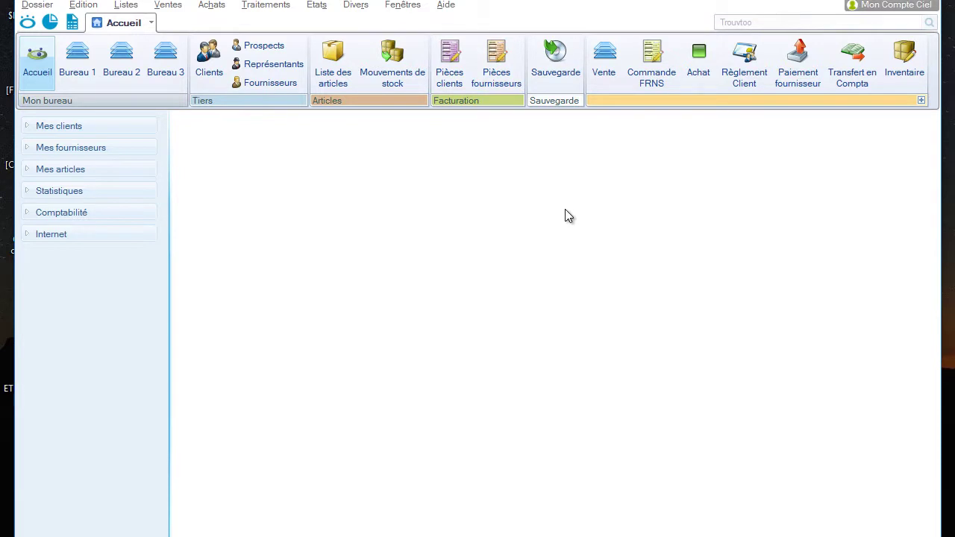
pyautogui.click(498, 85)
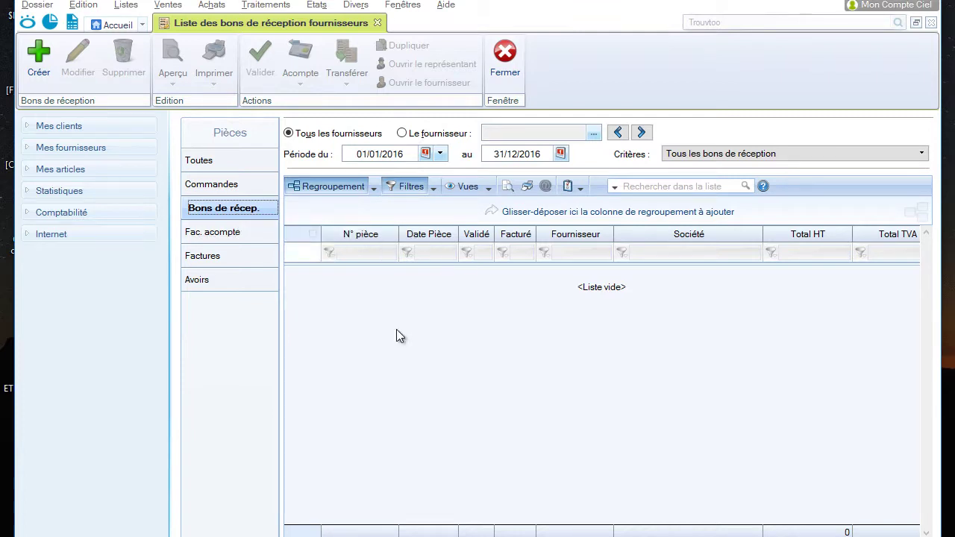
pyautogui.click(234, 184)
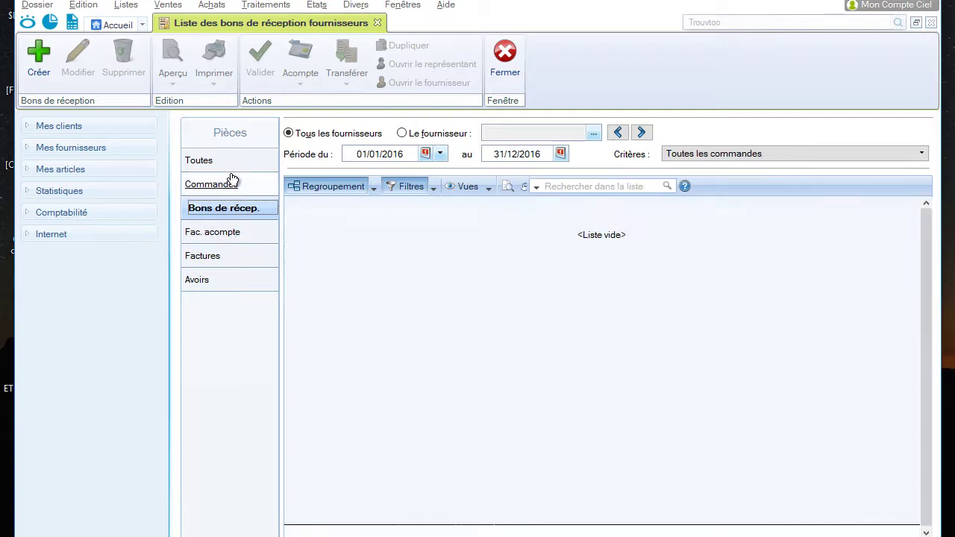
pyautogui.click(242, 211)
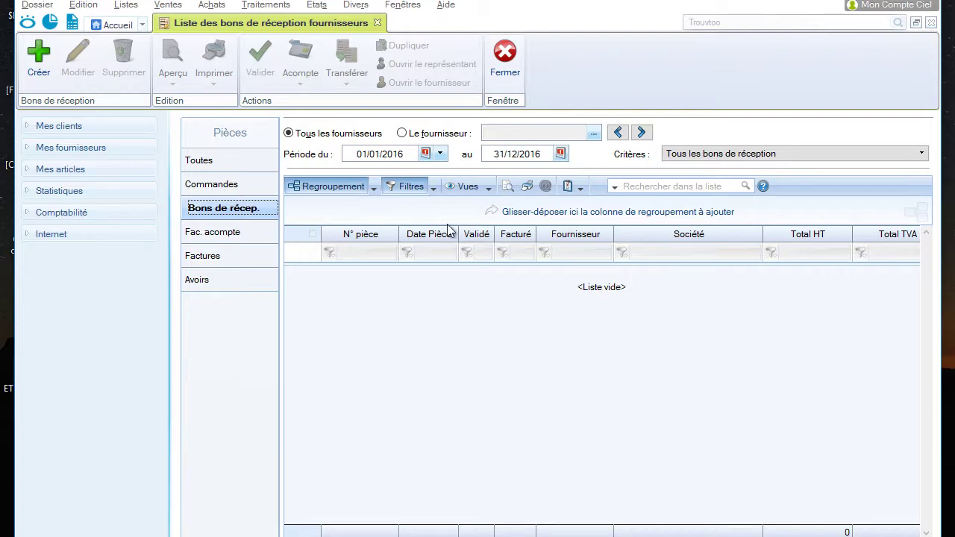
pyautogui.click(502, 64)
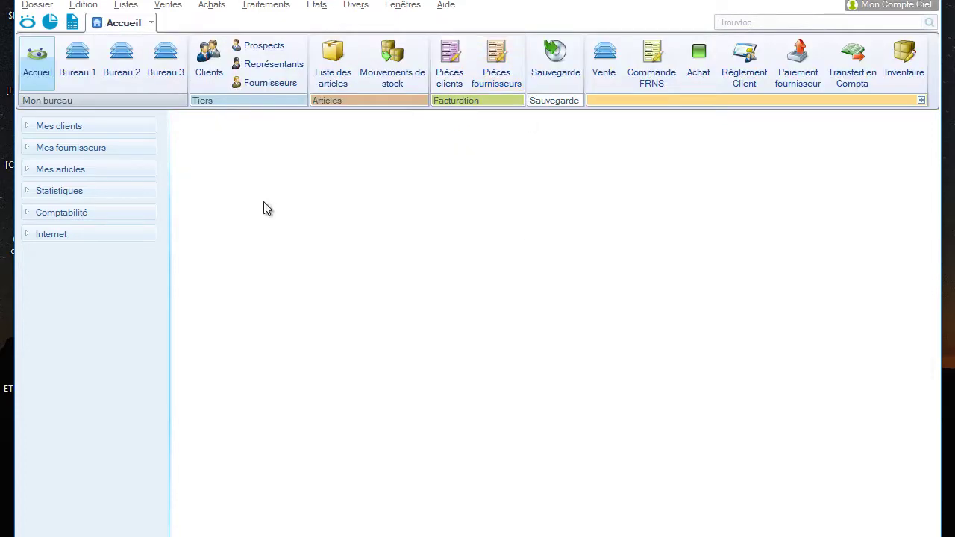
# Transfer supplier order CD0001 from DUBAÏ TRADE CENTER into a goods receipt, leaving the print, validate, preview and e-mail options off.
pyautogui.click(495, 59)
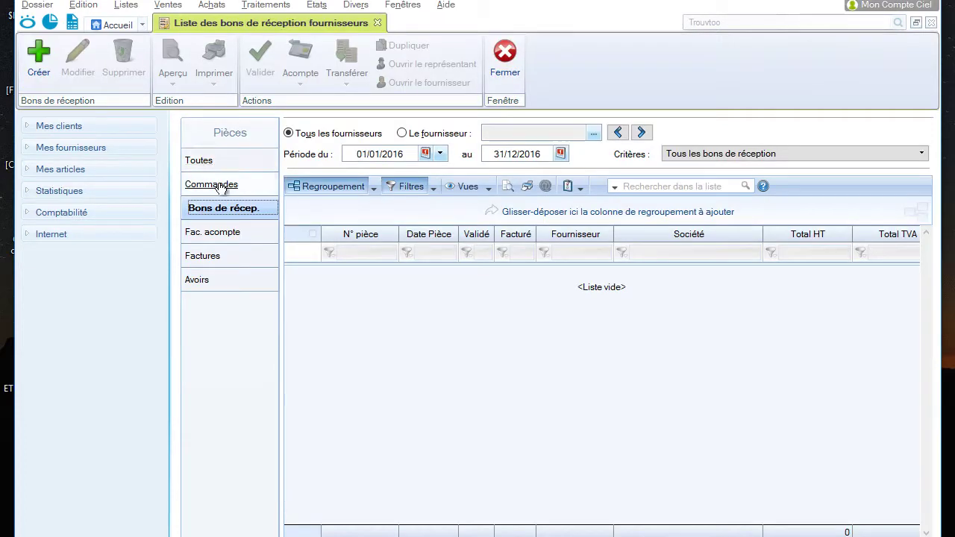
pyautogui.click(218, 185)
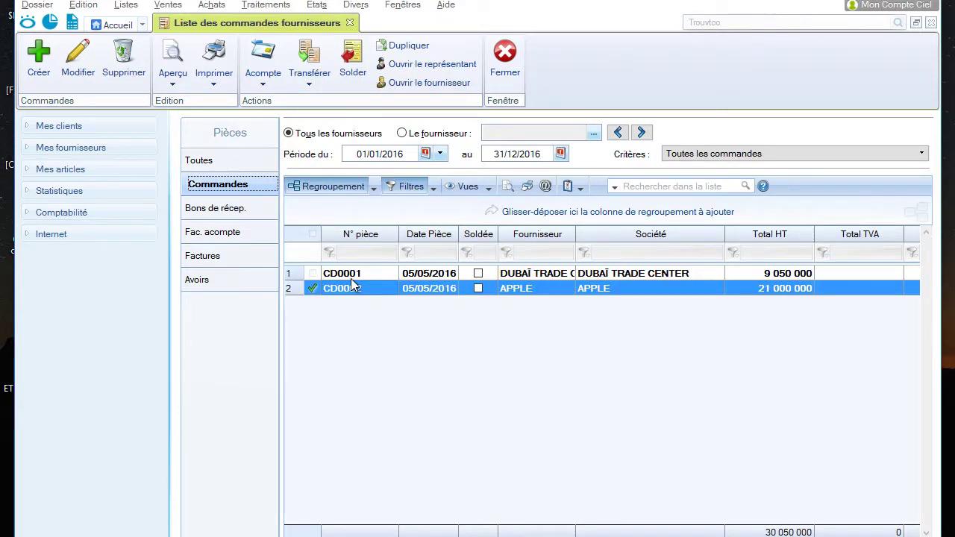
pyautogui.click(374, 273)
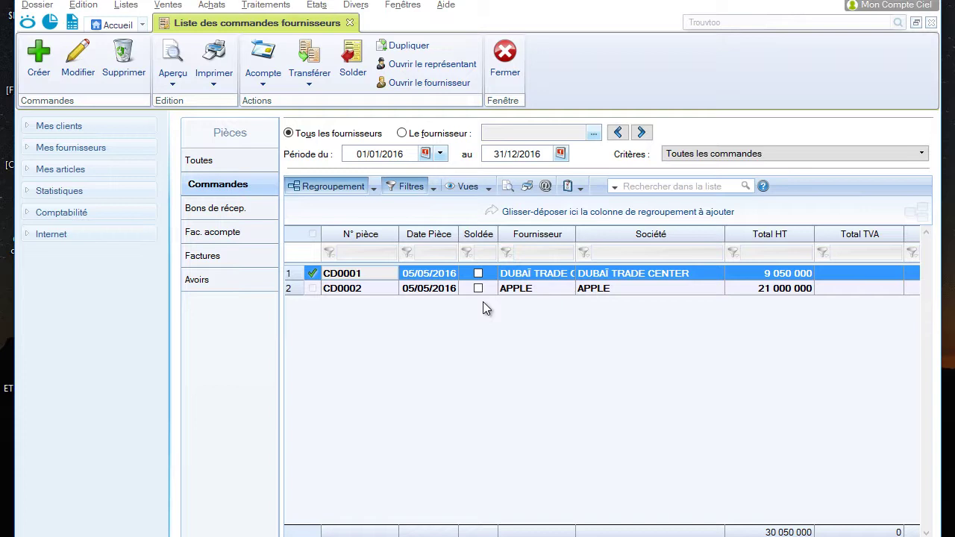
pyautogui.click(660, 185)
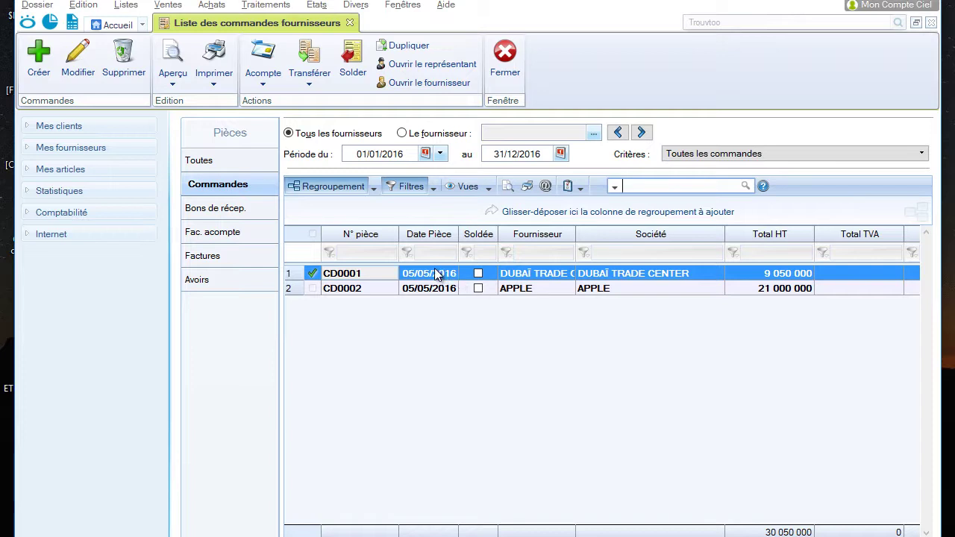
pyautogui.click(309, 90)
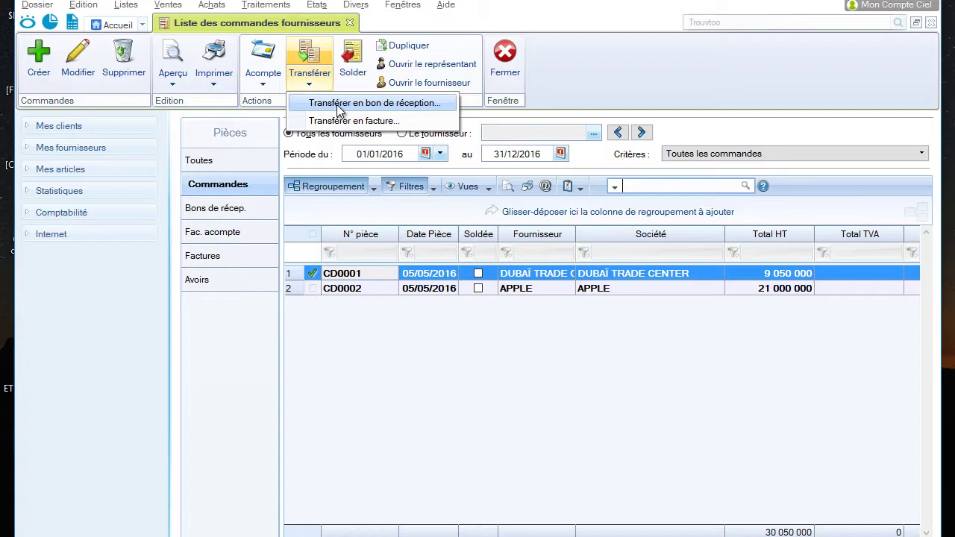
pyautogui.click(337, 105)
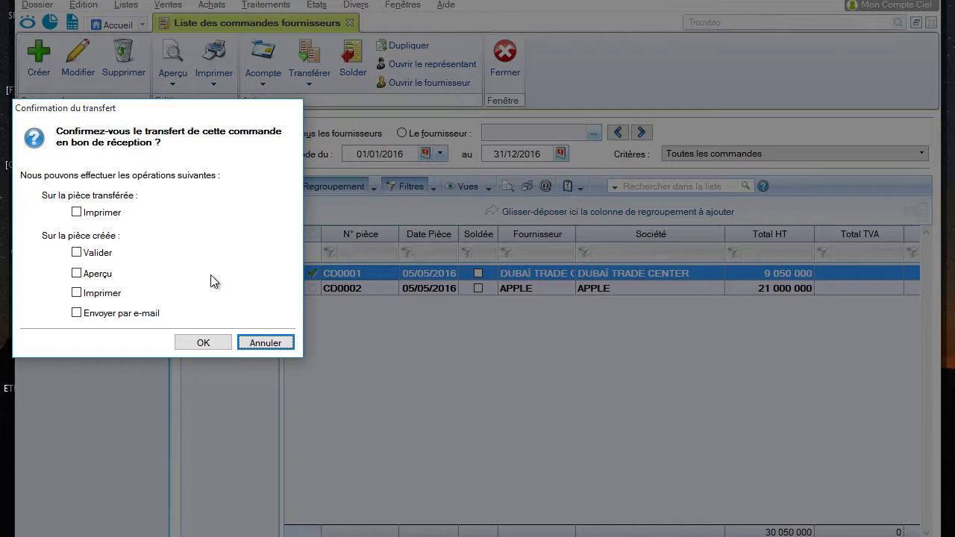
pyautogui.click(226, 346)
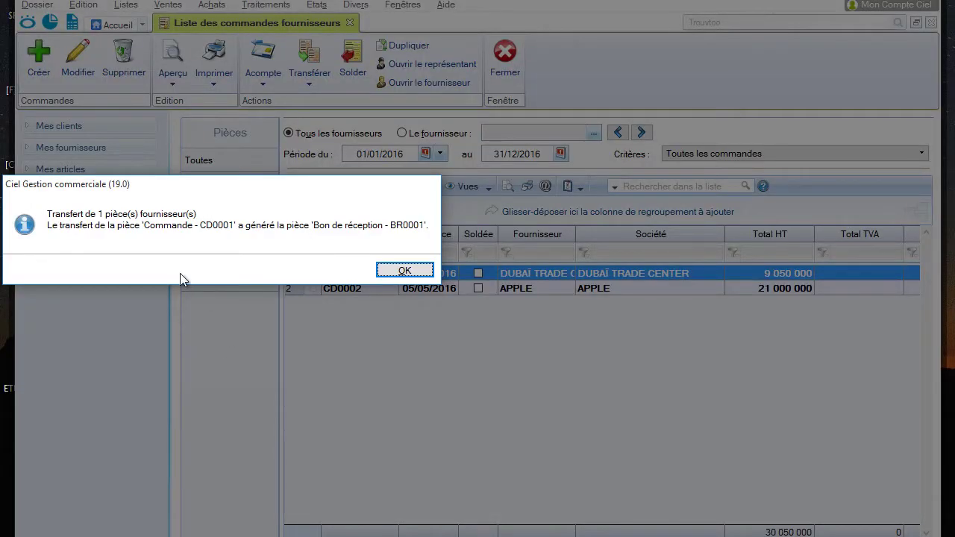
pyautogui.click(402, 272)
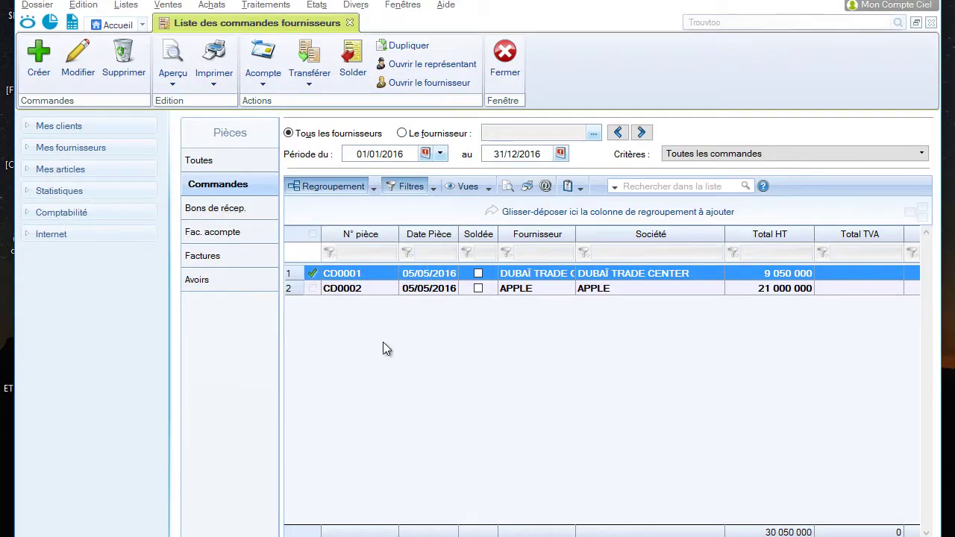
# Open the DUBAÏ TRADE CENTER goods receipt from the supplier goods receipts list.
pyautogui.click(223, 209)
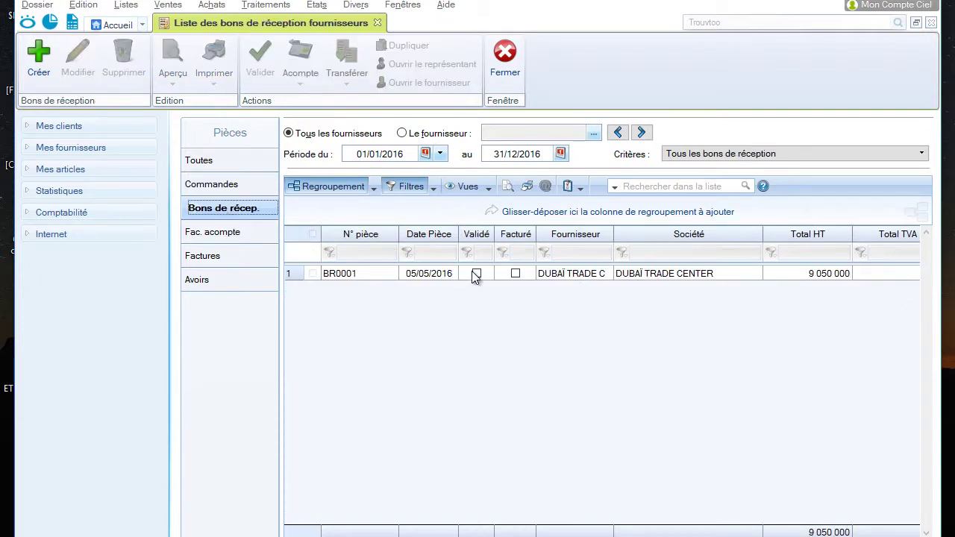
pyautogui.click(436, 276)
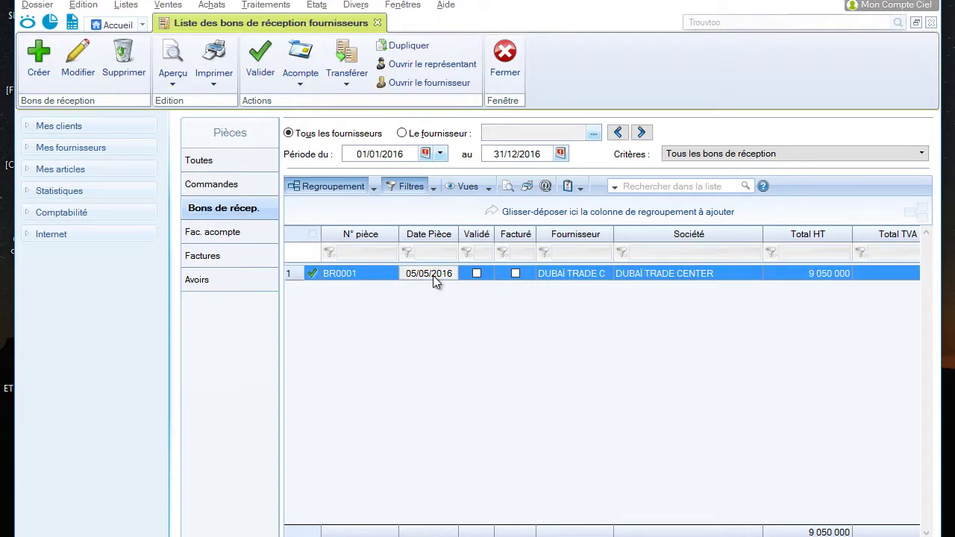
pyautogui.doubleClick(433, 275)
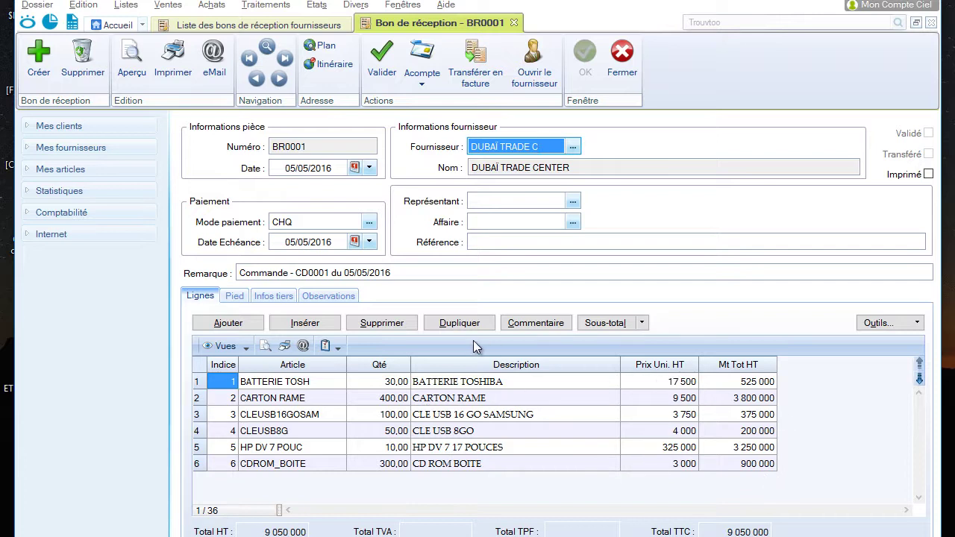
# Check the quantities on the receipt lines and try to edit the unit price of the BATTERIE TOSHIBA line.
pyautogui.click(388, 384)
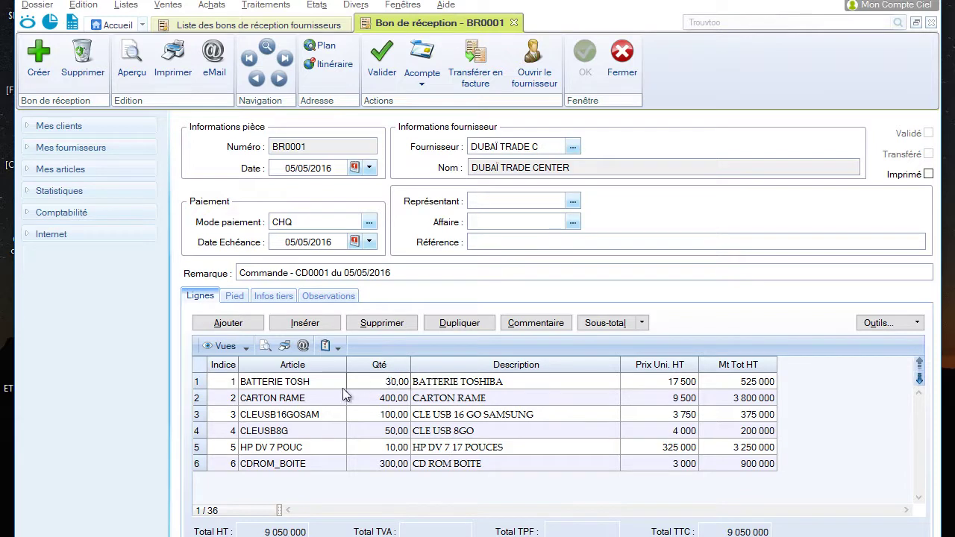
pyautogui.click(392, 416)
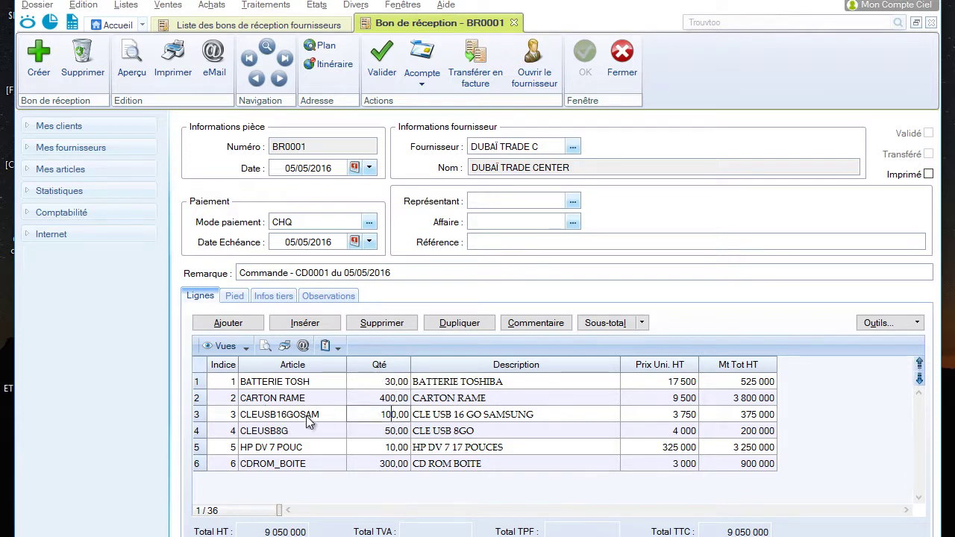
pyautogui.click(382, 435)
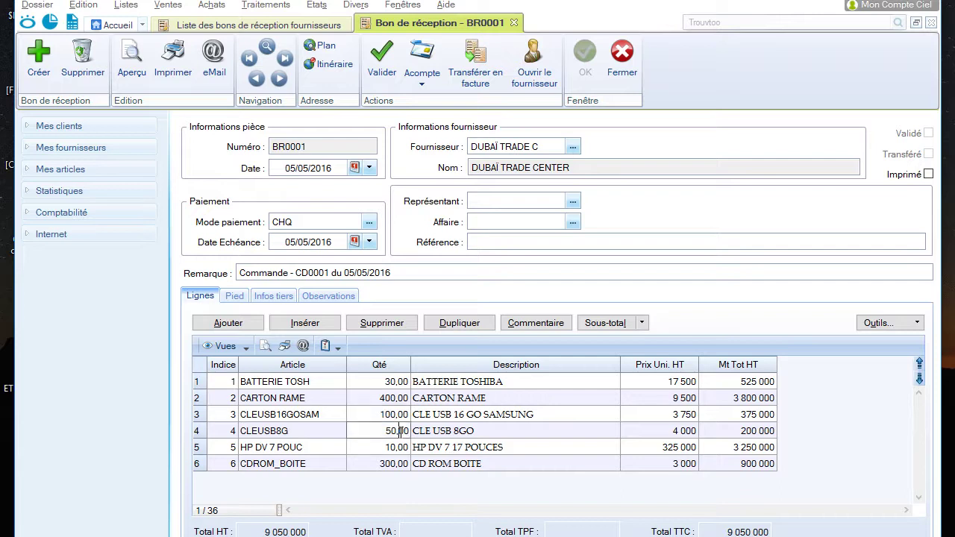
pyautogui.click(682, 383)
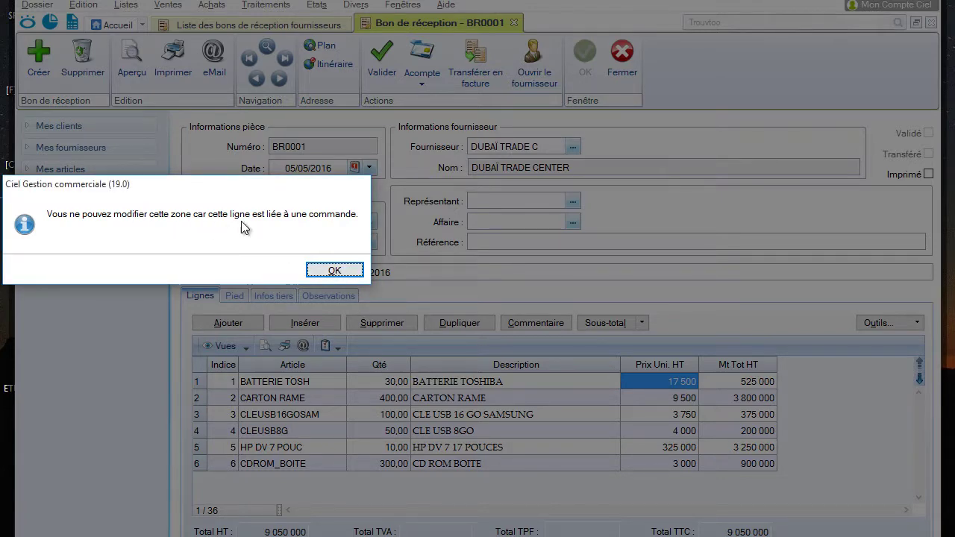
pyautogui.click(335, 270)
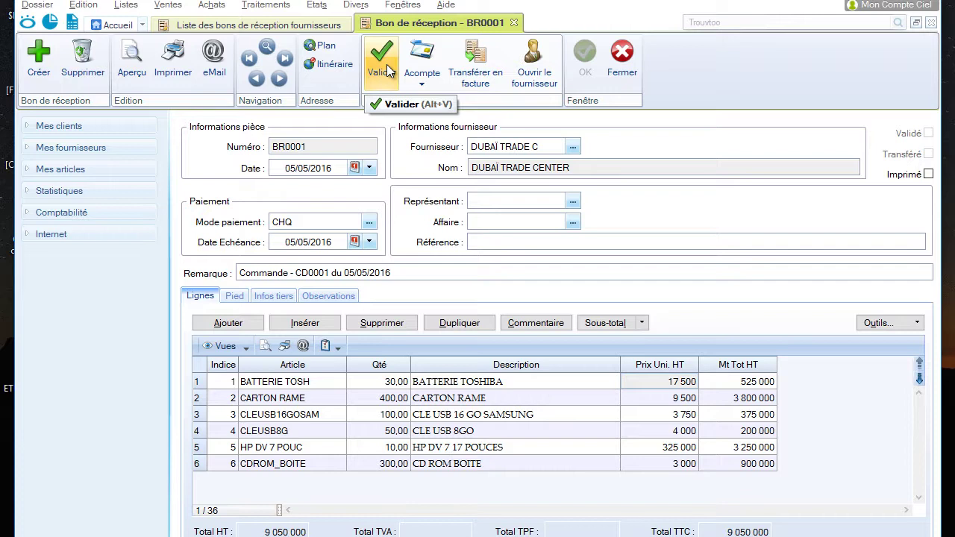
pyautogui.click(536, 244)
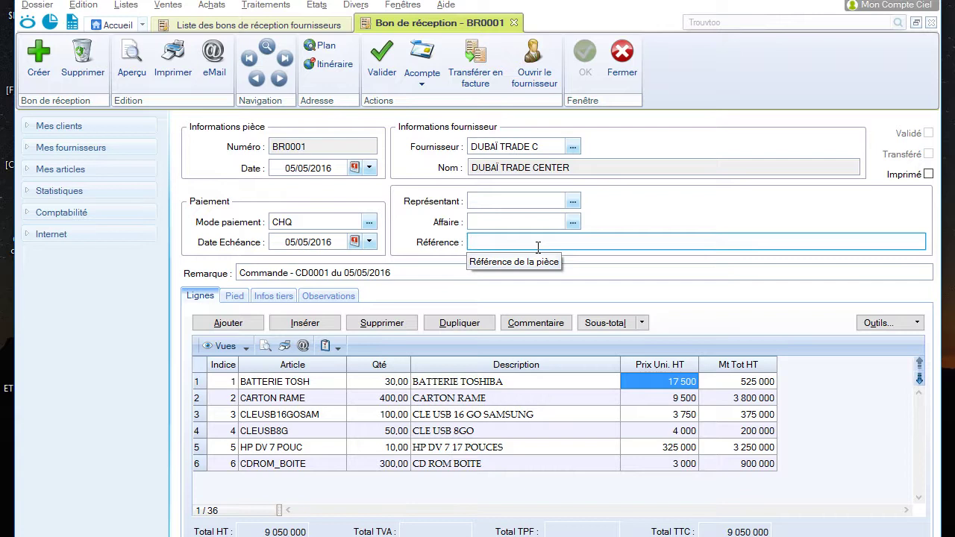
pyautogui.write('NN')
pyautogui.press('BackSpace')
pyautogui.press('BackSpace')
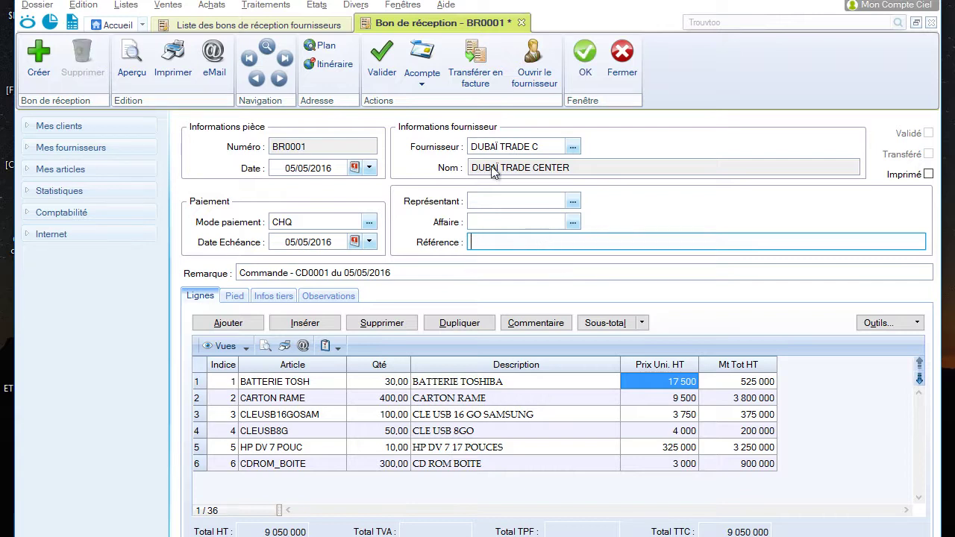
# Validate the goods receipt, saving its pending modifications.
pyautogui.click(388, 64)
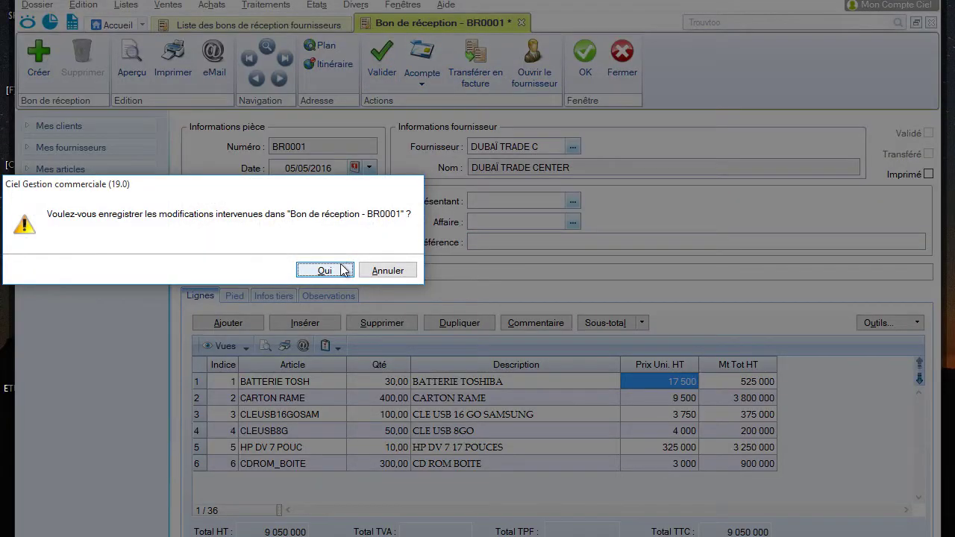
pyautogui.click(337, 269)
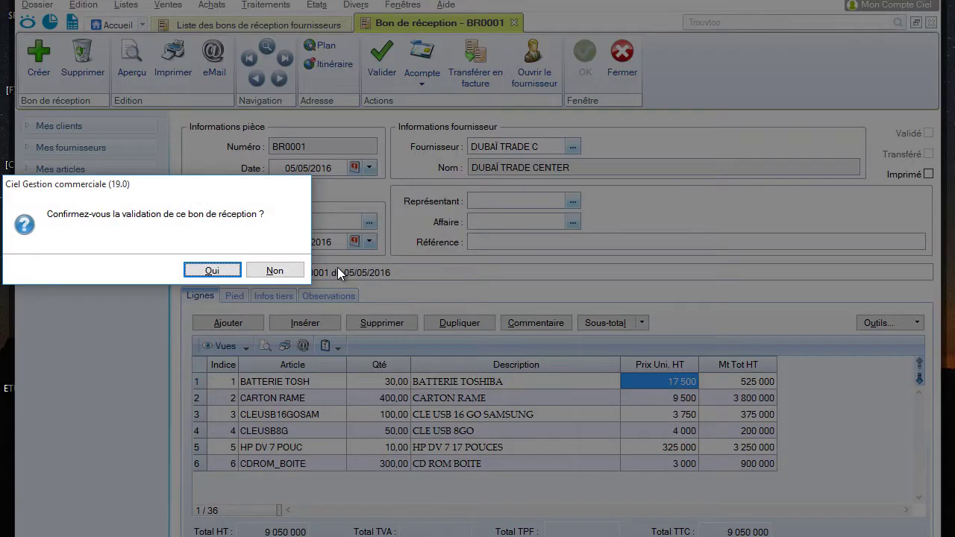
pyautogui.click(237, 270)
pyautogui.click(284, 271)
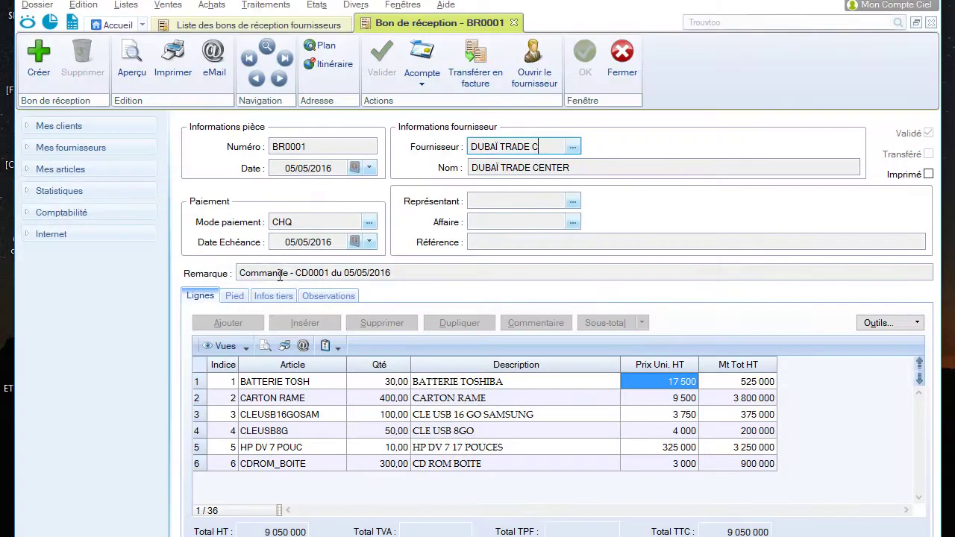
# Check the real stock of BATTERIE TOSHIBA in the article list and examine its goods receipt entry in the stock movements.
pyautogui.click(123, 24)
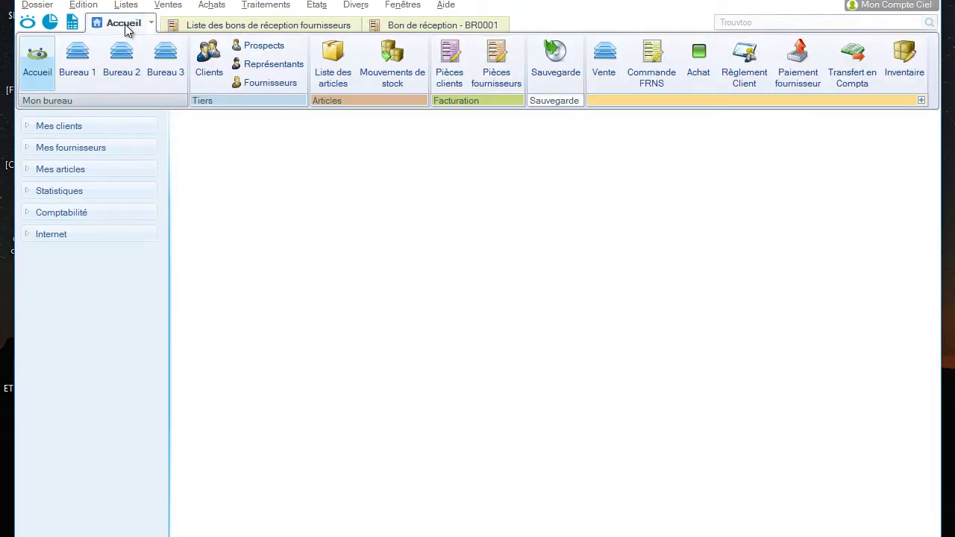
pyautogui.click(330, 66)
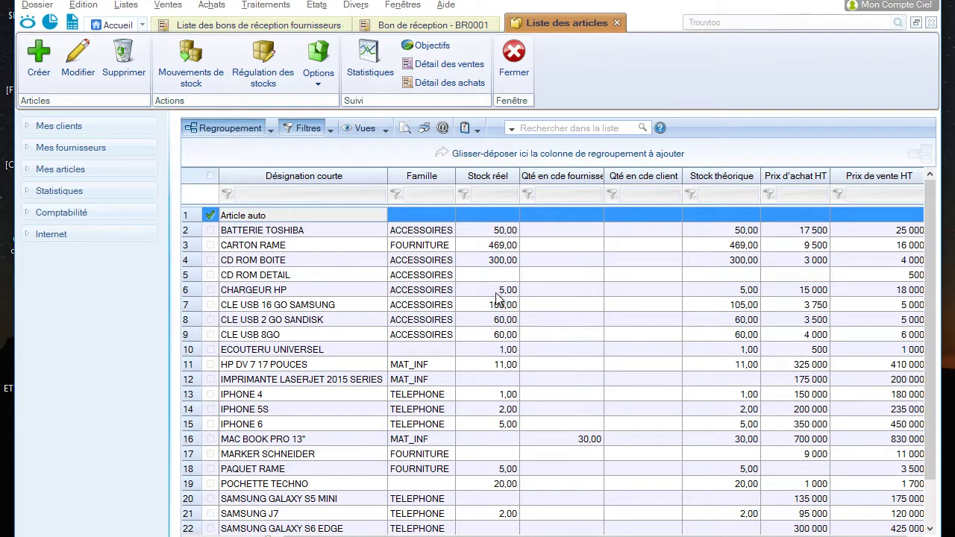
pyautogui.click(513, 236)
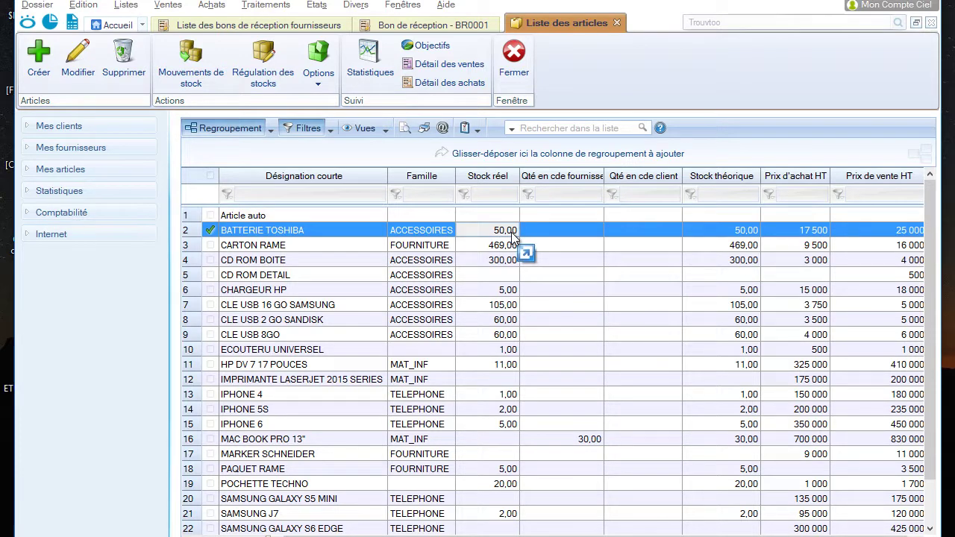
pyautogui.click(176, 49)
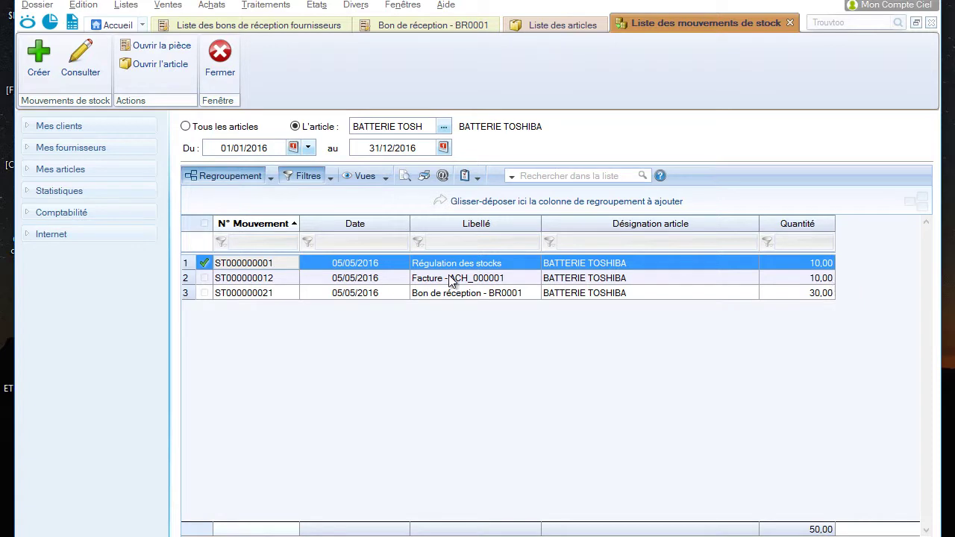
pyautogui.click(487, 296)
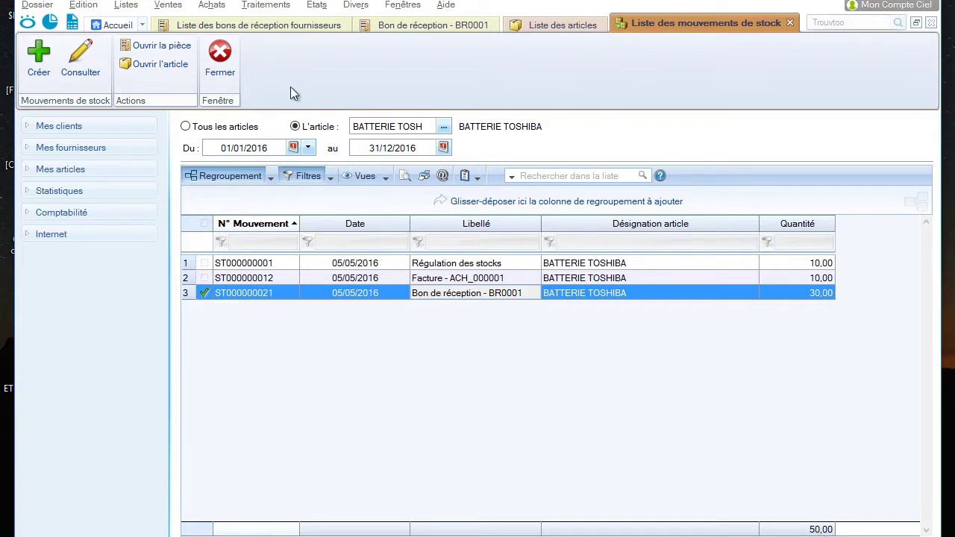
# Open the stock movements of CARTON RAME from the article list and examine its goods receipt entry.
pyautogui.click(224, 58)
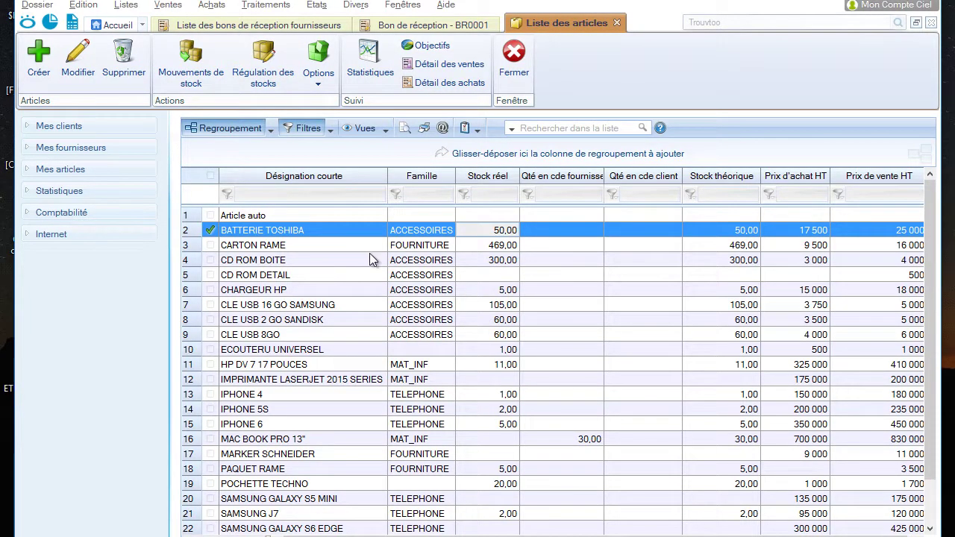
pyautogui.click(314, 243)
pyautogui.click(190, 66)
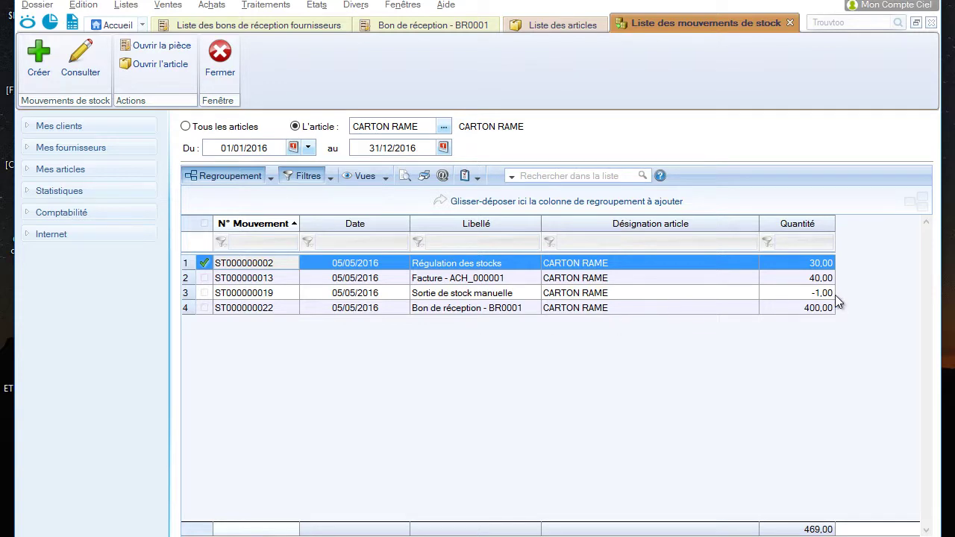
pyautogui.click(509, 308)
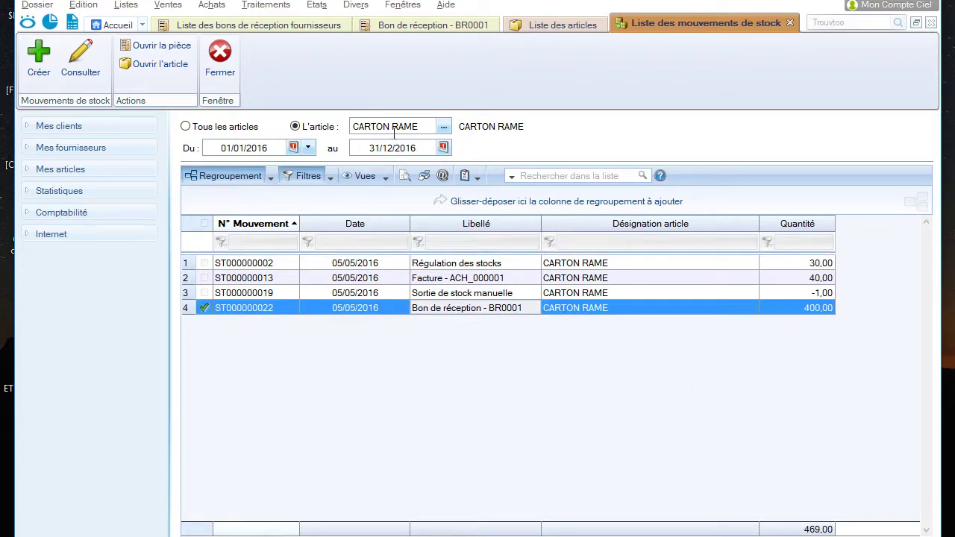
pyautogui.click(223, 58)
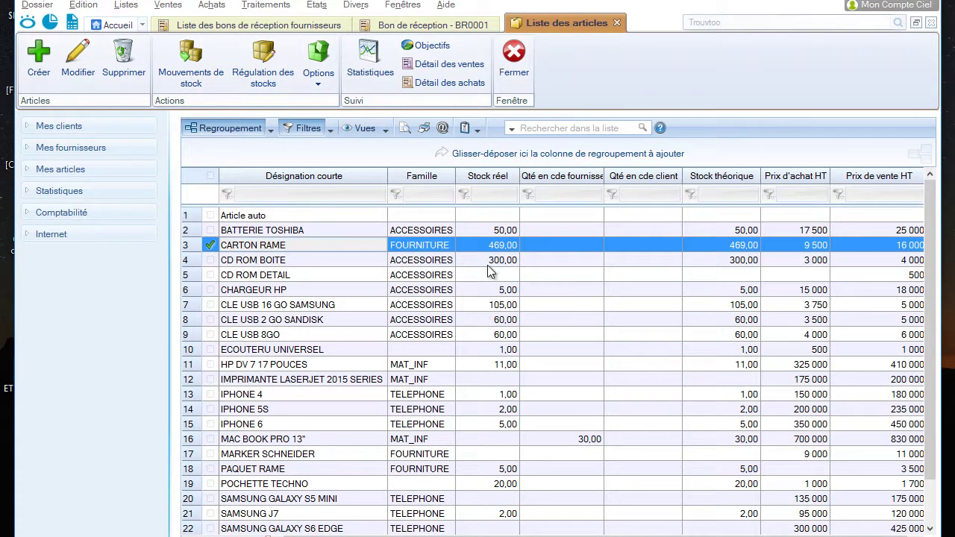
# Close the article list and the goods receipt, and take another look at the stock levels in the article list.
pyautogui.click(526, 68)
pyautogui.click(500, 24)
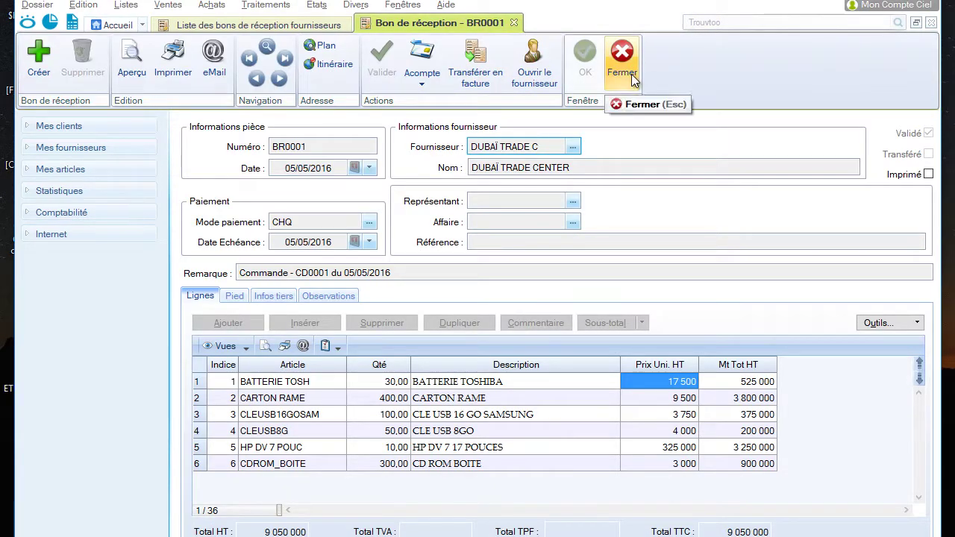
pyautogui.click(631, 74)
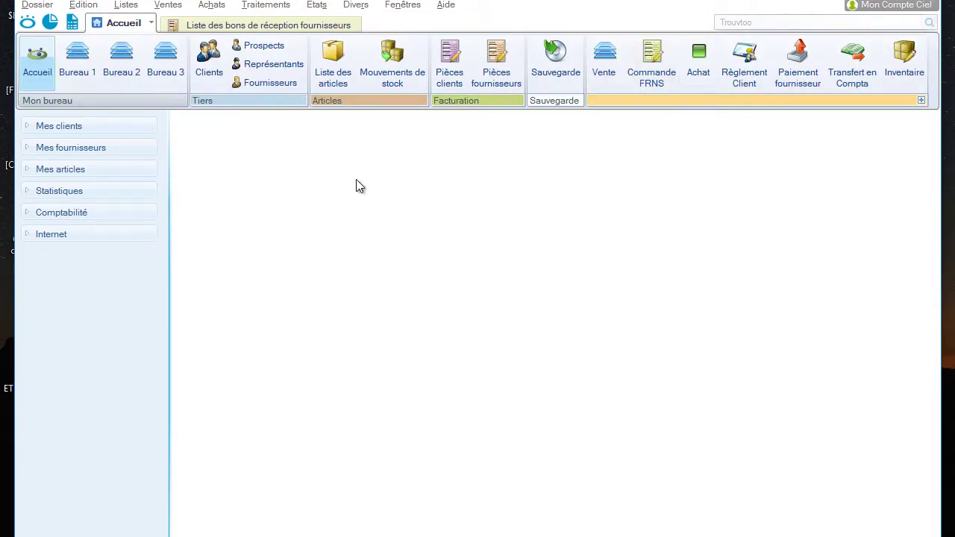
pyautogui.click(334, 58)
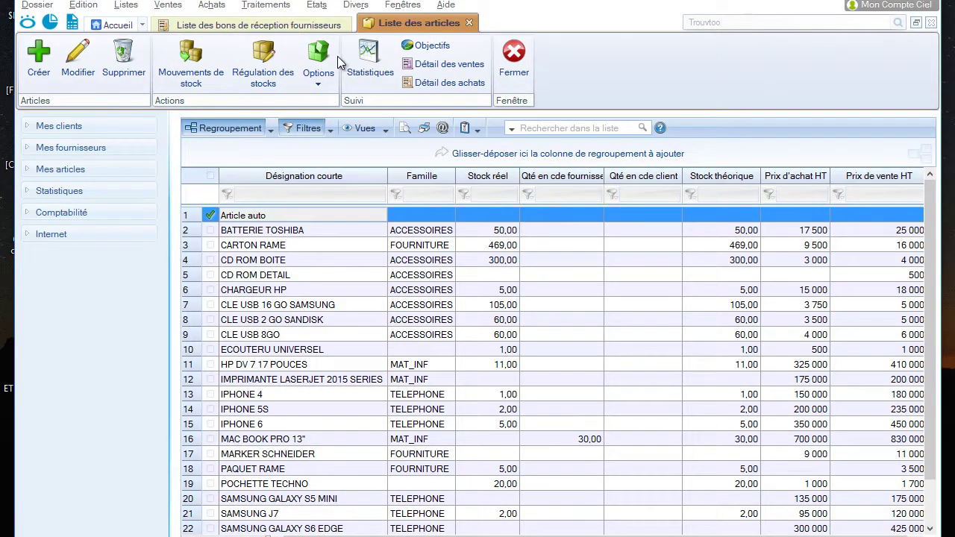
pyautogui.click(514, 59)
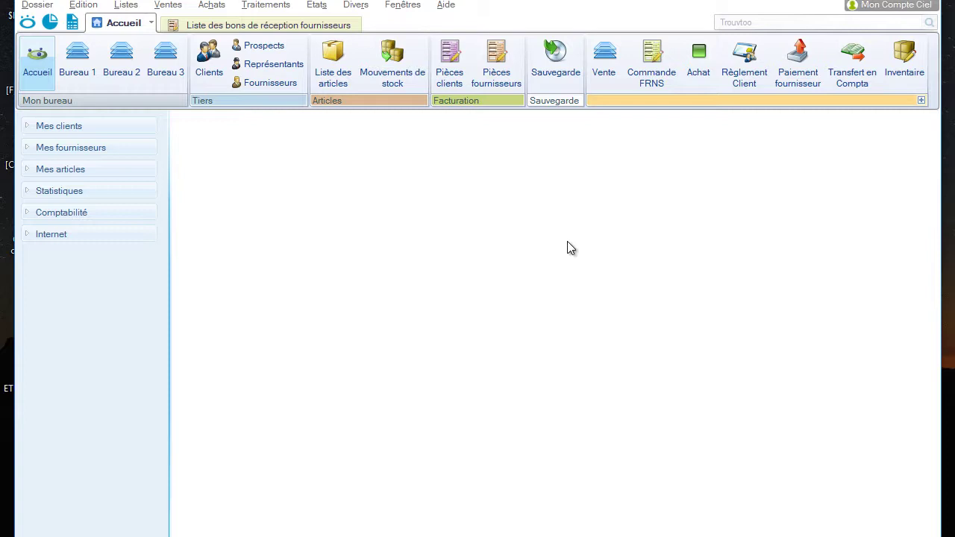
# Review the purchase details of supplier APPLE from the supplier list, extending them to all suppliers.
pyautogui.click(261, 84)
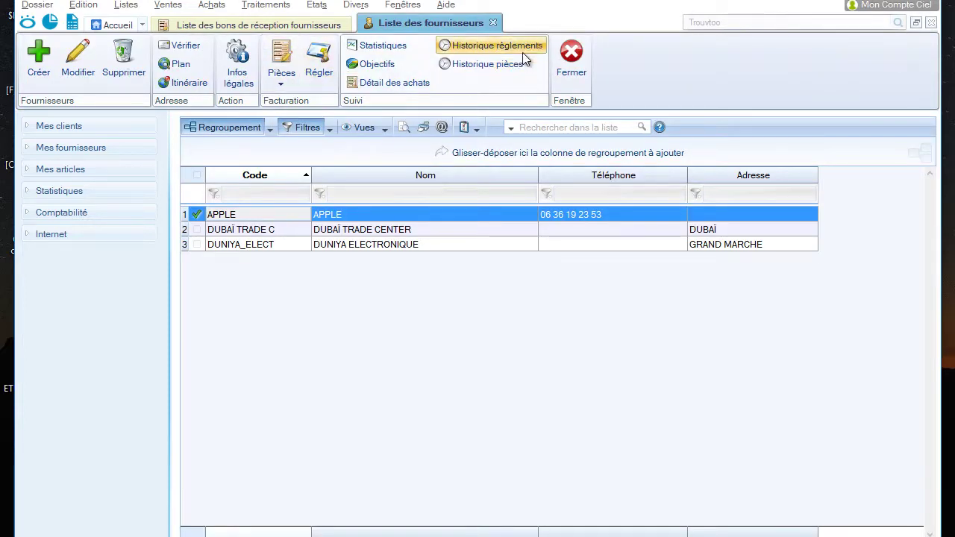
pyautogui.click(422, 82)
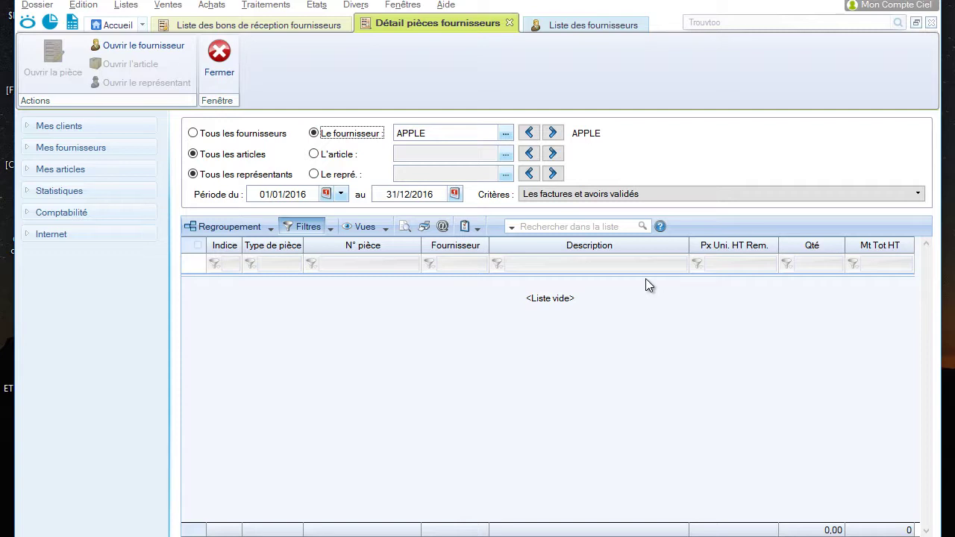
pyautogui.click(529, 130)
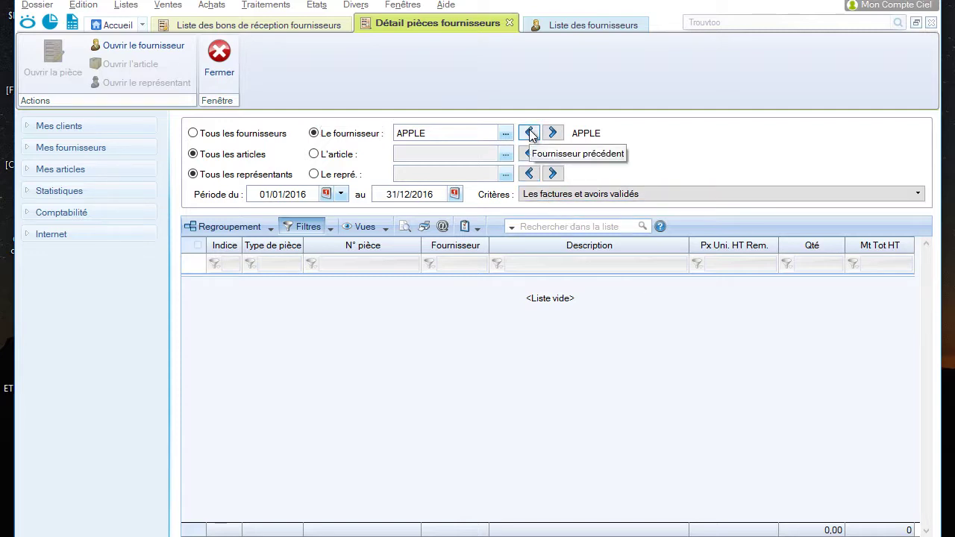
pyautogui.click(258, 137)
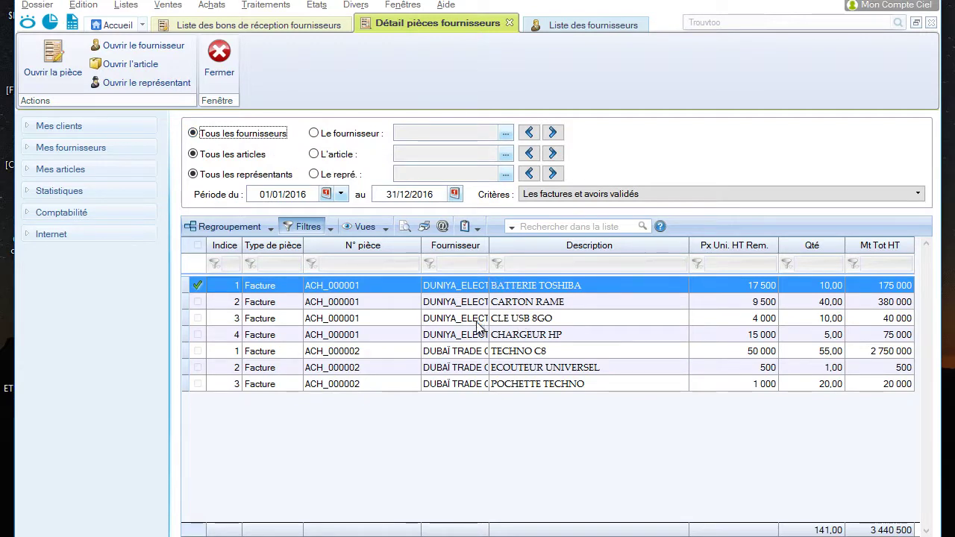
# Review the purchase details of supplier DUBAÏ TRADE CENTER from the supplier list.
pyautogui.click(227, 67)
pyautogui.click(261, 236)
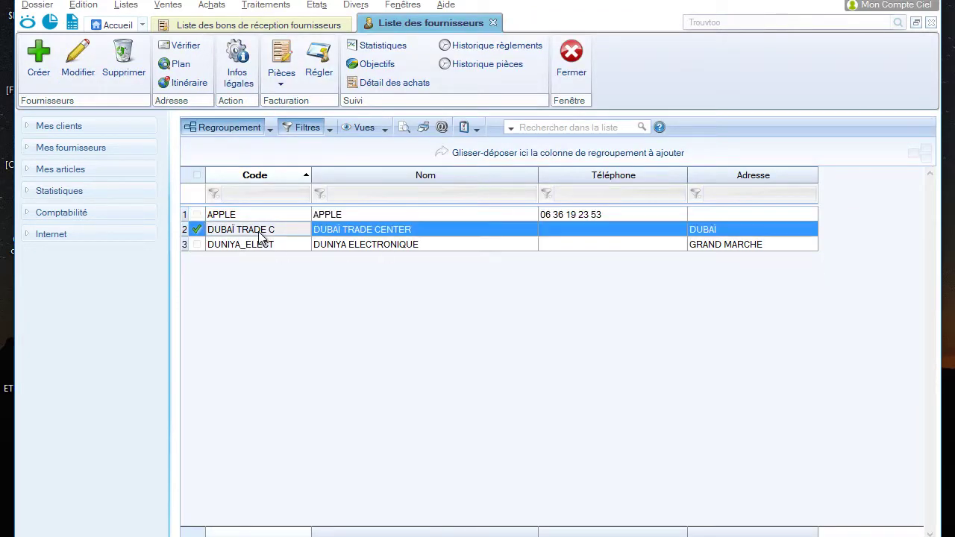
pyautogui.moveTo(261, 236); pyautogui.dragTo(261, 236)
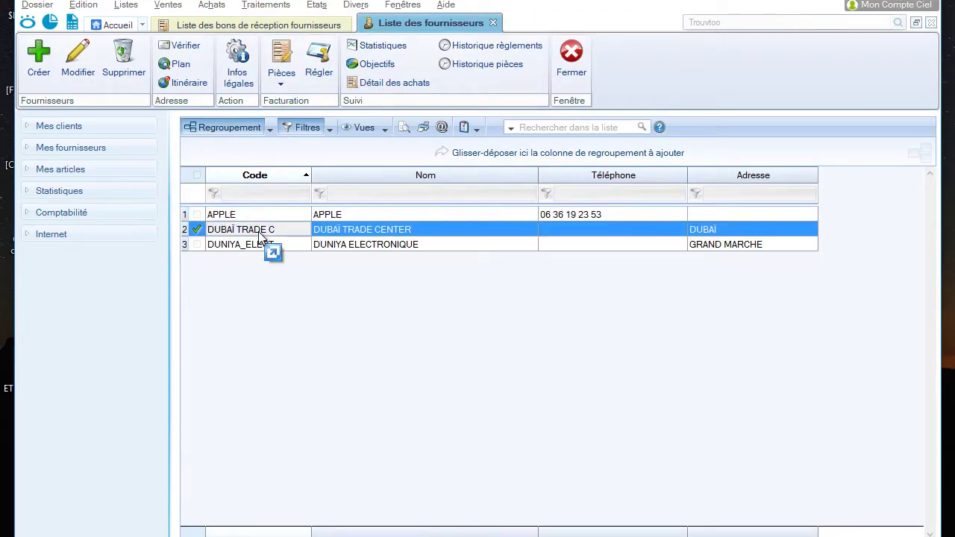
pyautogui.click(414, 90)
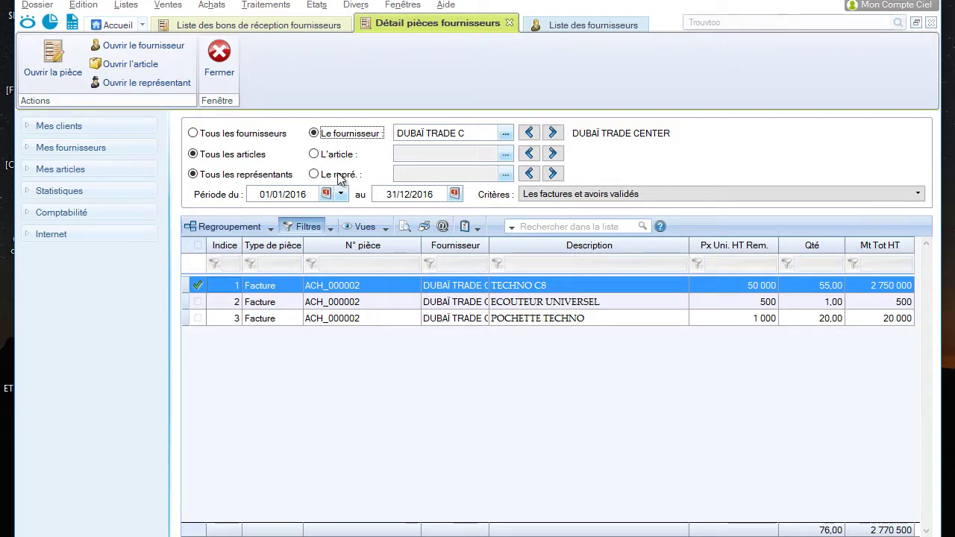
pyautogui.click(224, 71)
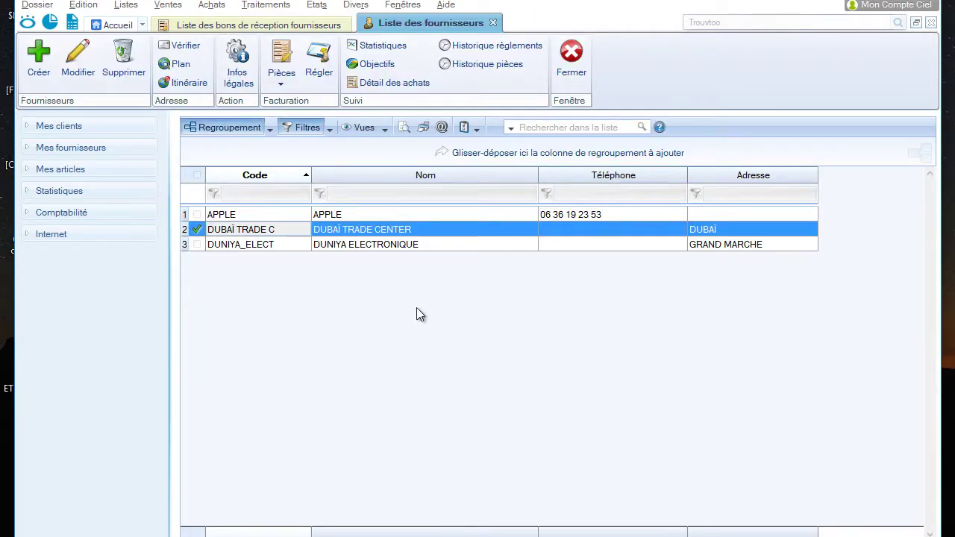
# Check the purchase details and document history of supplier APPLE, and close the supplier list.
pyautogui.click(321, 215)
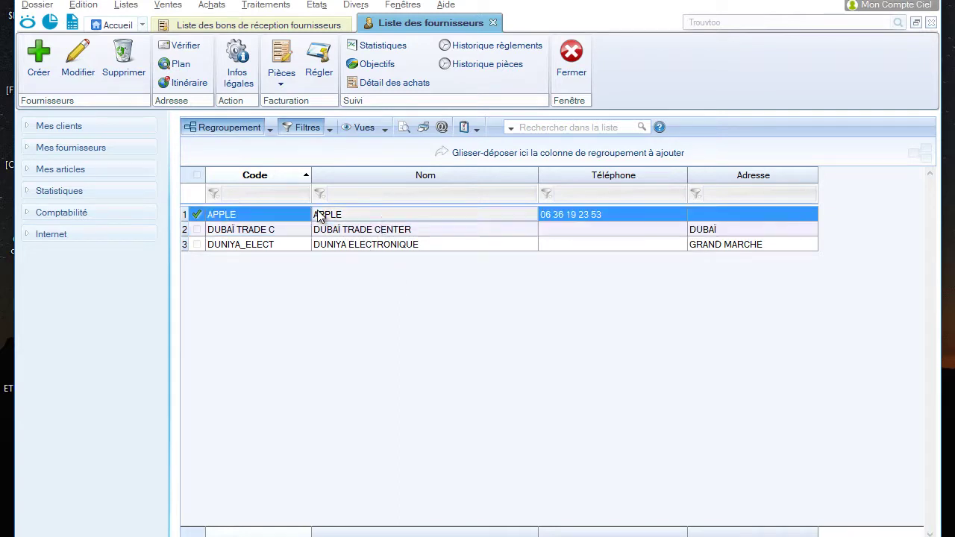
pyautogui.click(406, 83)
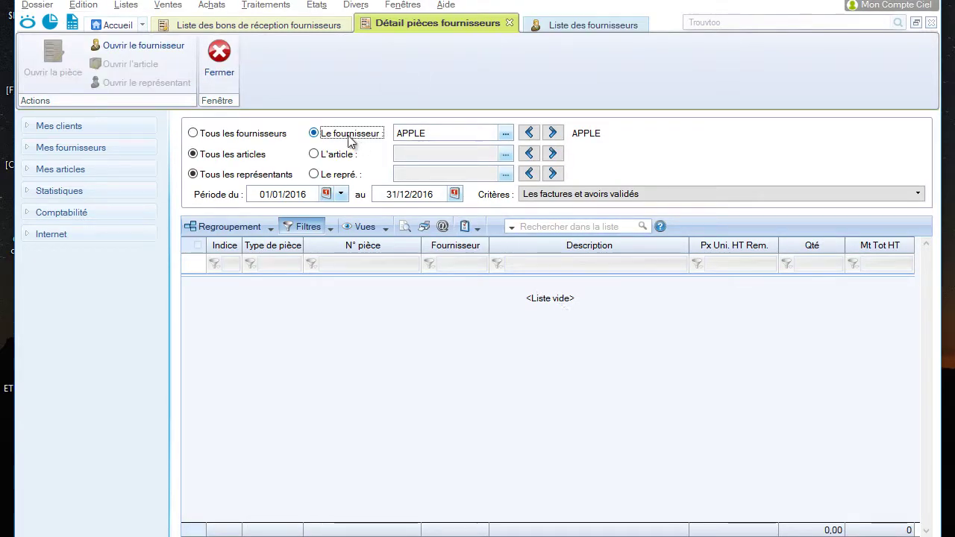
pyautogui.click(223, 56)
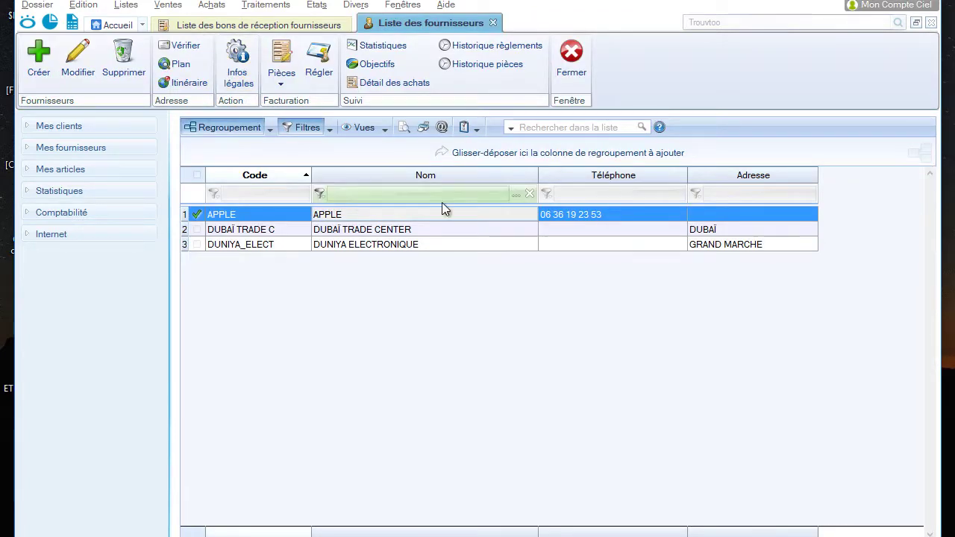
pyautogui.click(528, 62)
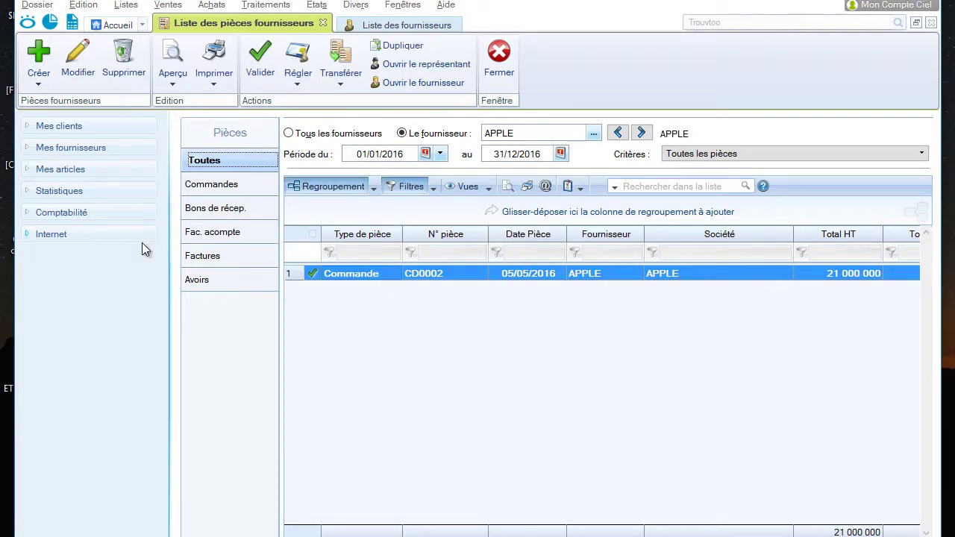
pyautogui.click(497, 66)
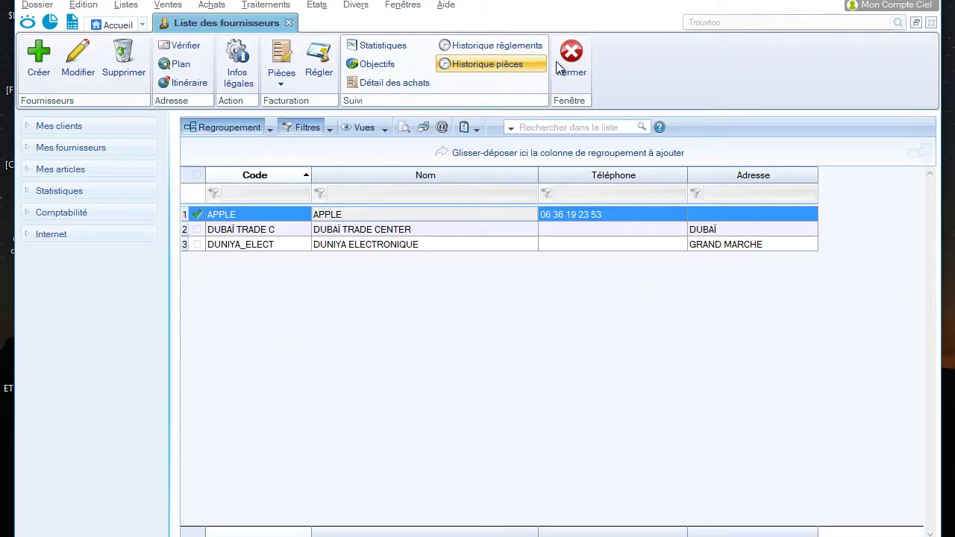
pyautogui.click(578, 56)
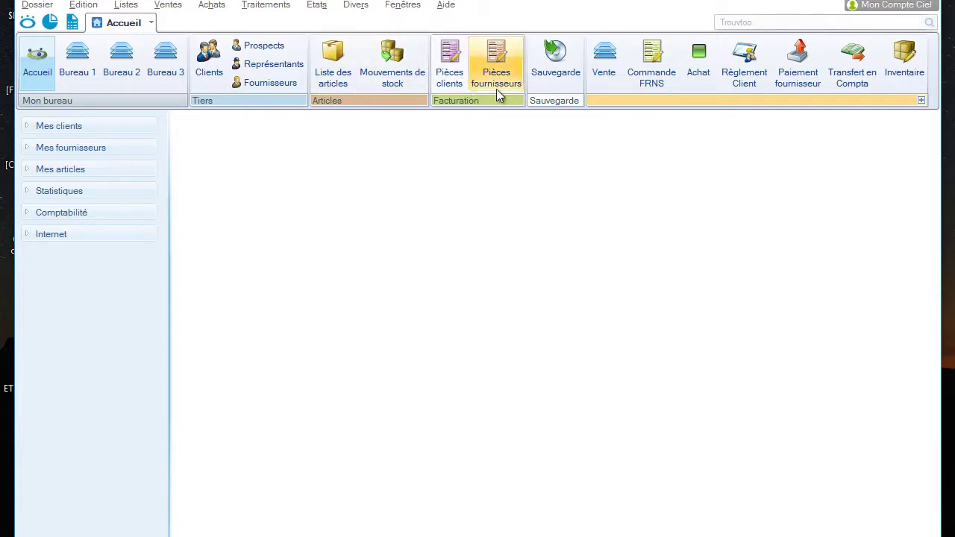
# Show the supplier goods receipts for all suppliers and widen the Fournisseur column to fit the supplier code.
pyautogui.click(507, 46)
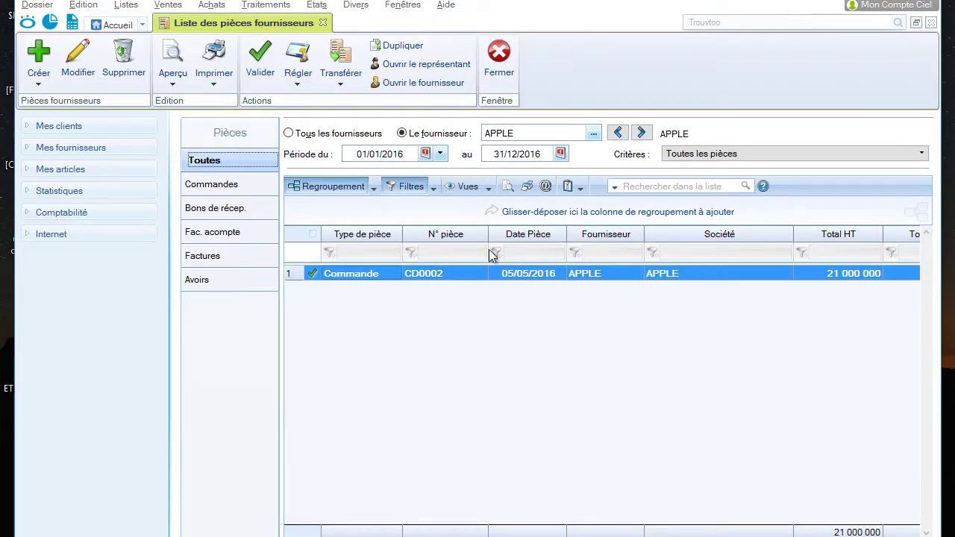
pyautogui.click(228, 211)
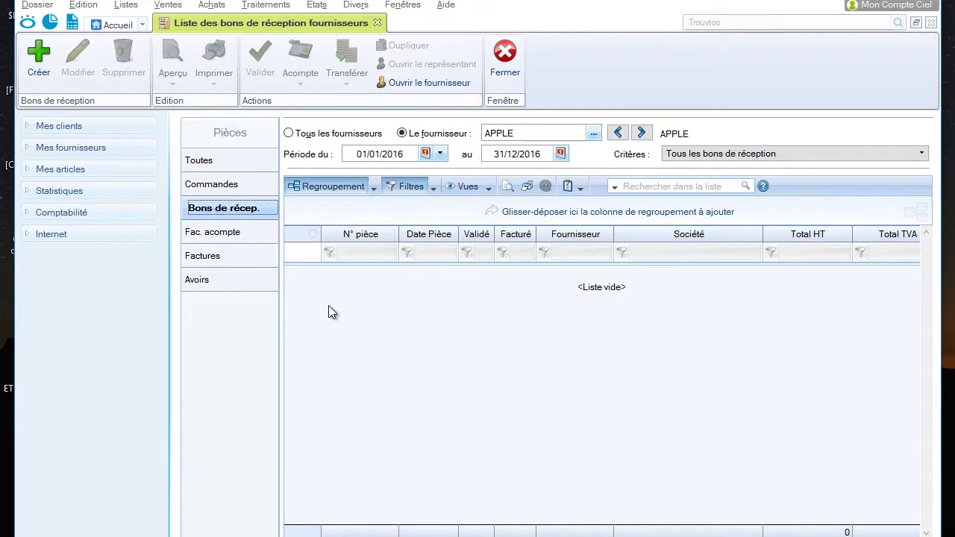
pyautogui.click(337, 135)
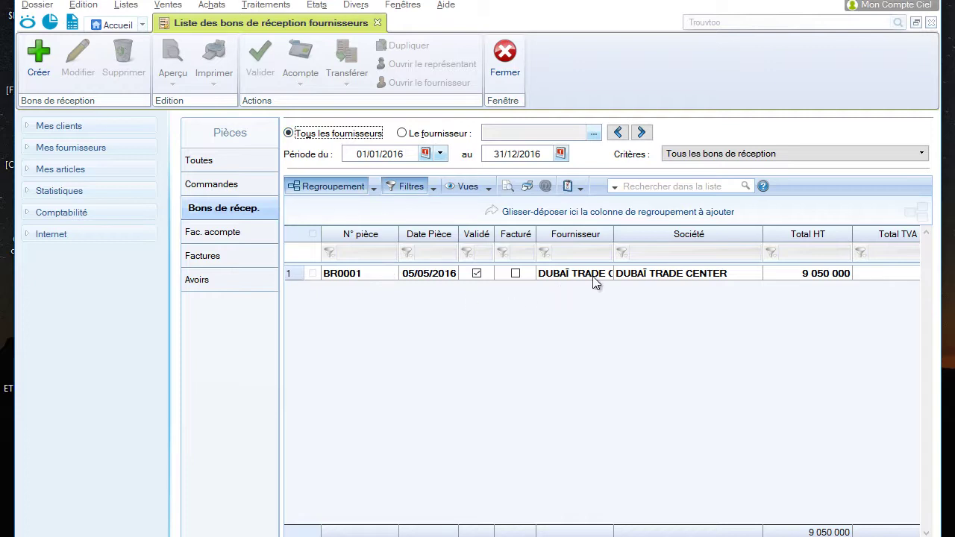
pyautogui.moveTo(613, 238); pyautogui.dragTo(657, 240)
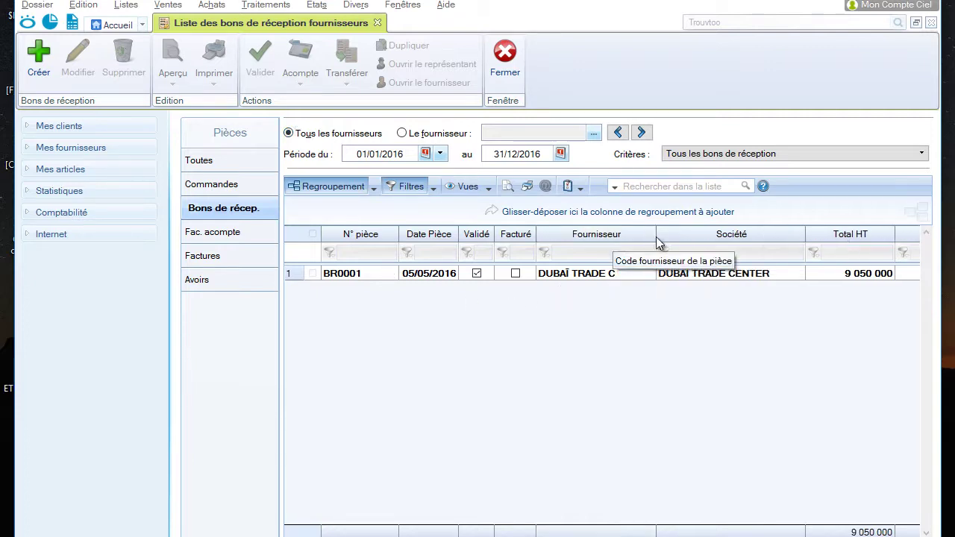
# Transfer goods receipt BR0001 into a supplier invoice without any of the optional operations.
pyautogui.click(361, 274)
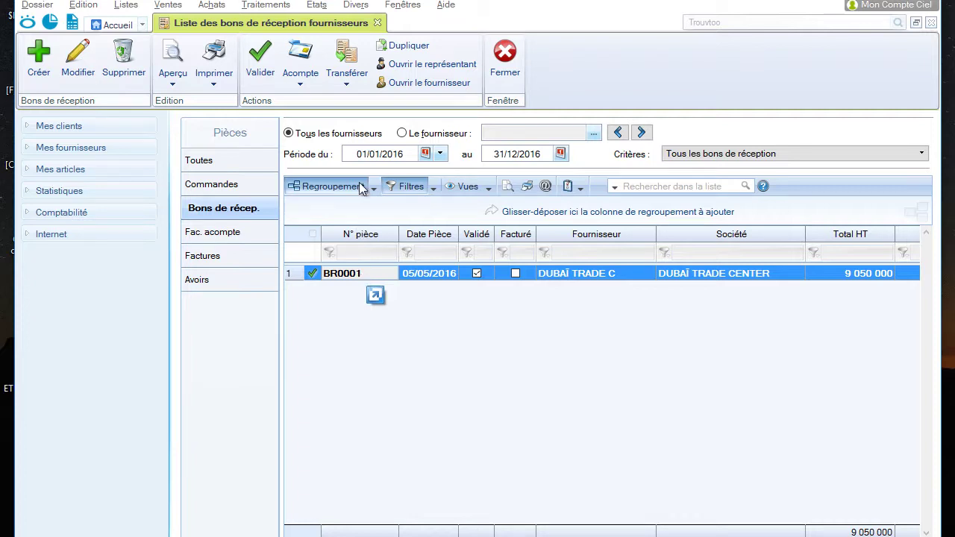
pyautogui.click(345, 87)
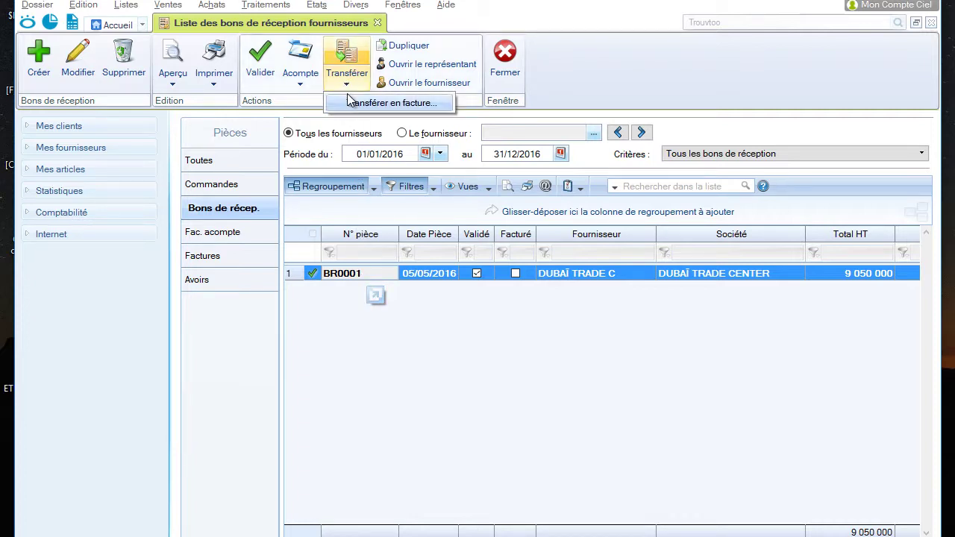
pyautogui.click(355, 104)
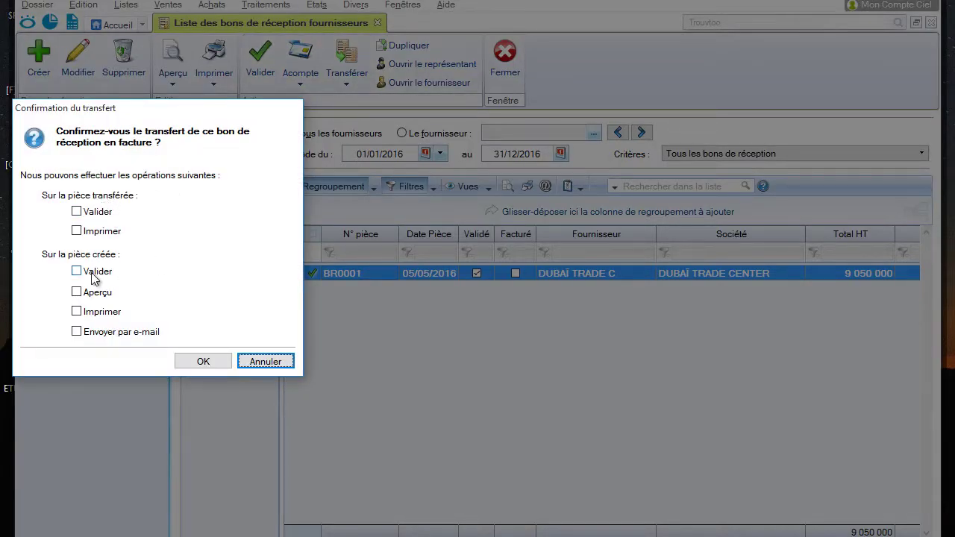
pyautogui.click(198, 363)
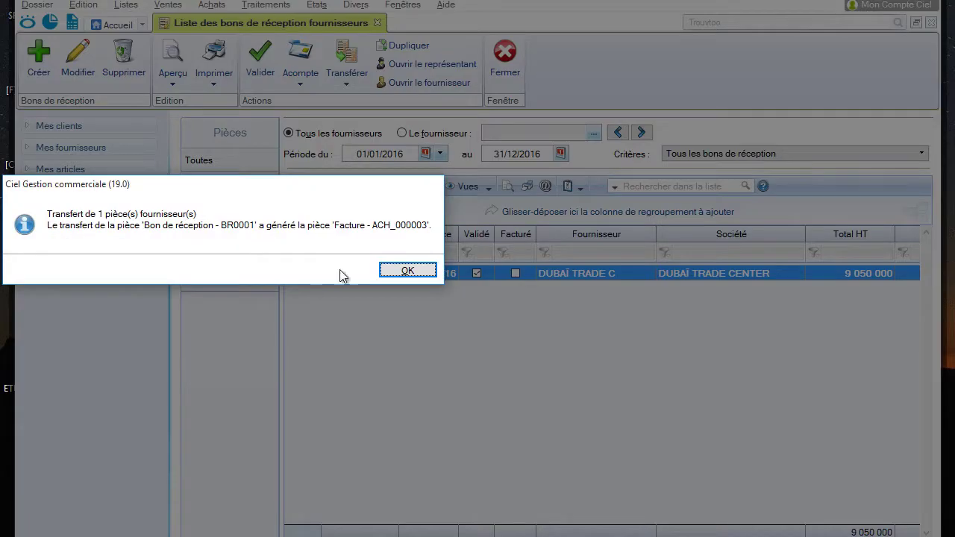
pyautogui.click(409, 271)
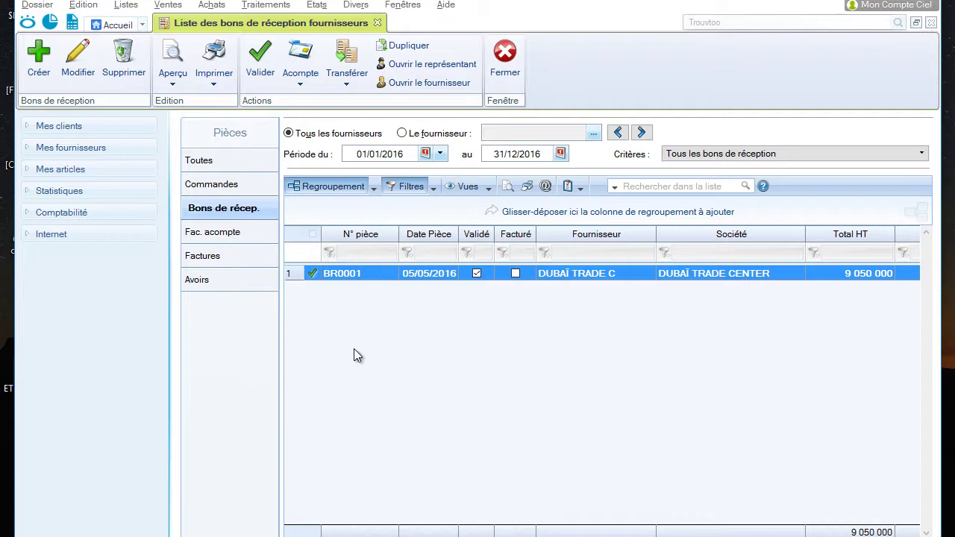
# Open the unvalidated DUBAÏ TRADE CENTER invoice from the supplier invoices and set its global discount rate to 5%.
pyautogui.click(206, 259)
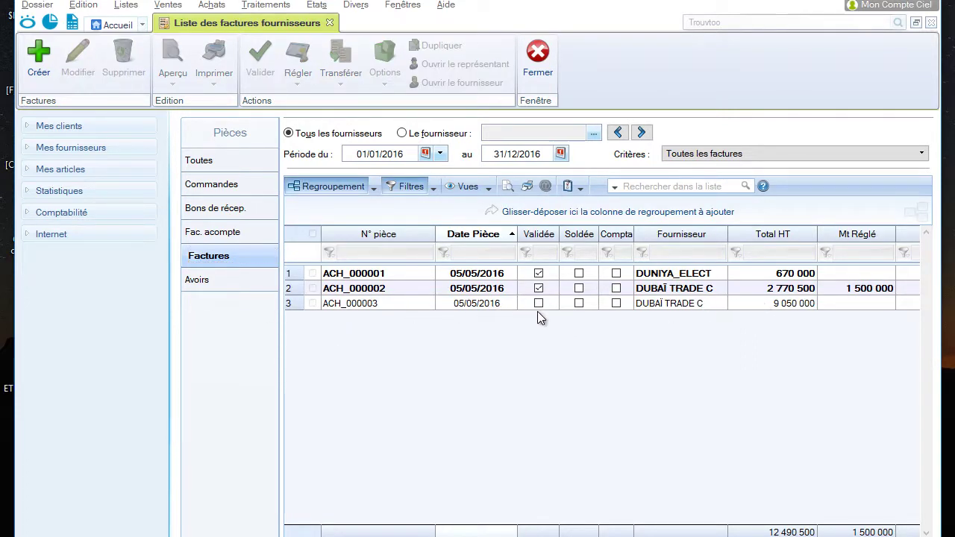
pyautogui.doubleClick(689, 309)
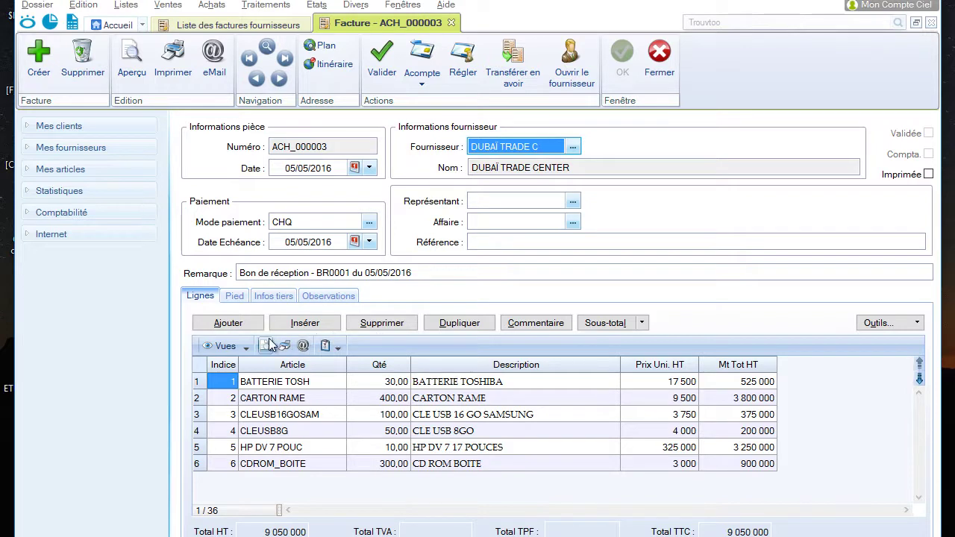
pyautogui.click(240, 298)
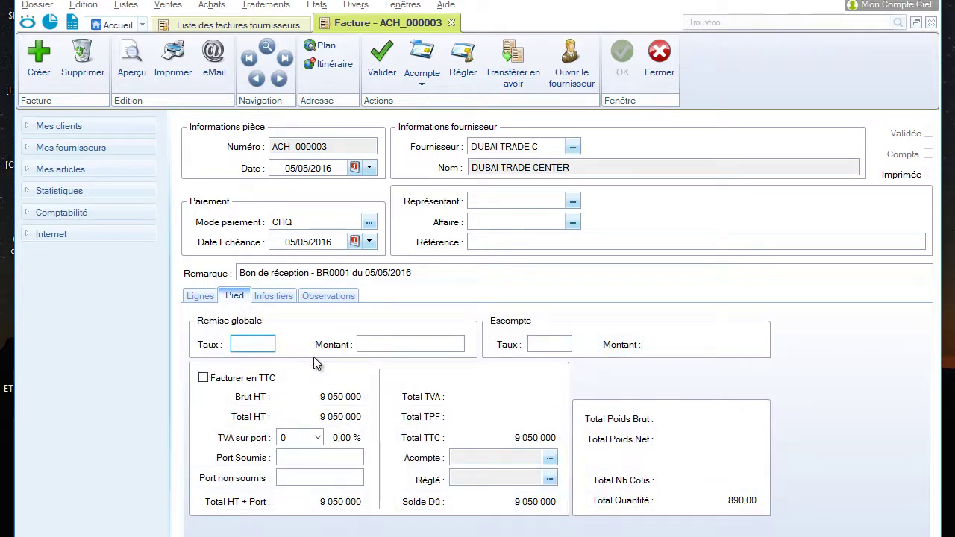
pyautogui.write('5')
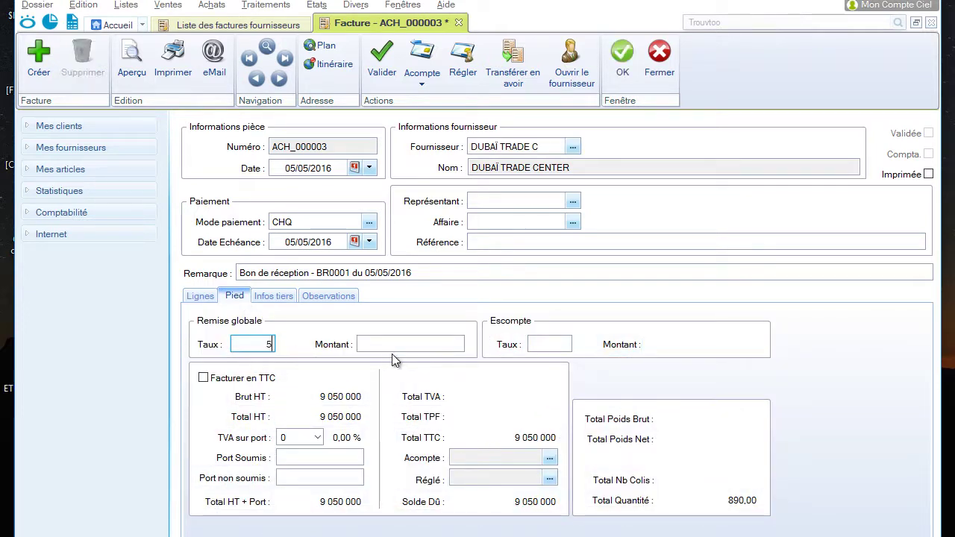
pyautogui.press('Tab')
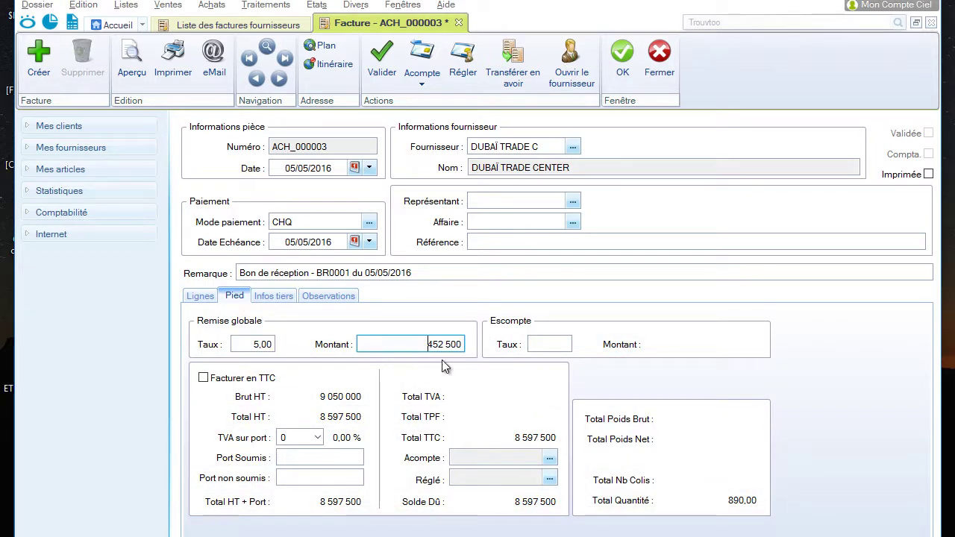
# Validate the supplier invoice, saving its pending modifications.
pyautogui.click(383, 72)
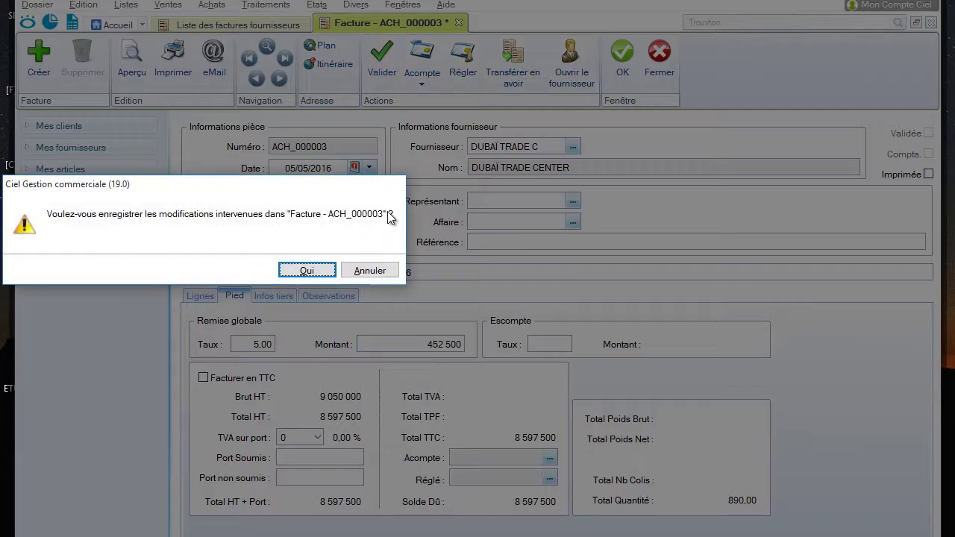
pyautogui.click(317, 267)
pyautogui.click(212, 270)
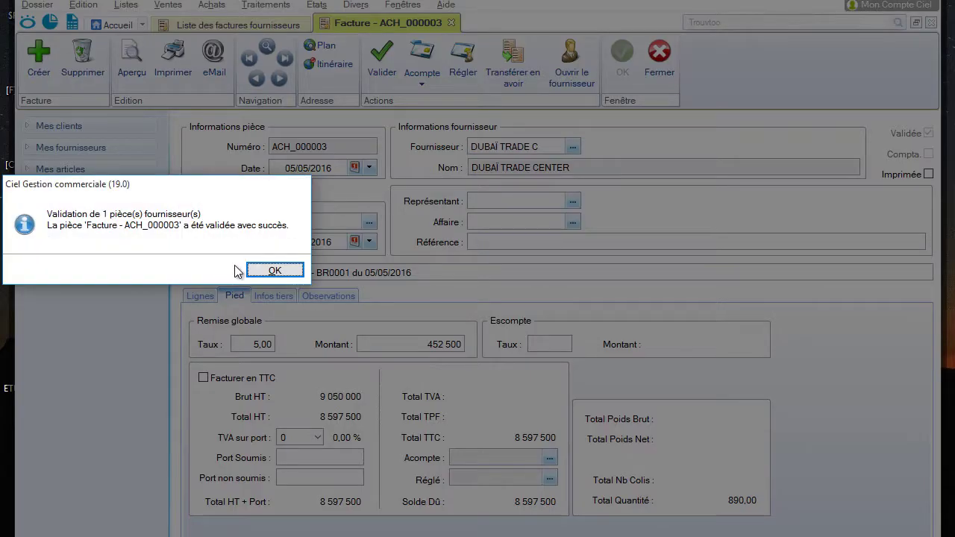
pyautogui.click(274, 271)
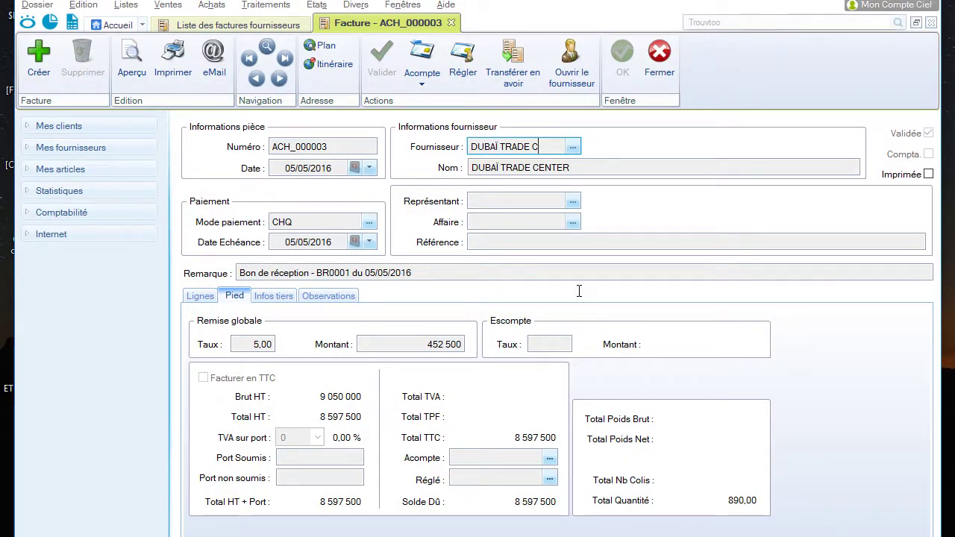
# Start a supplier payment for the DUBAÏ TRADE CENTER invoice.
pyautogui.click(461, 63)
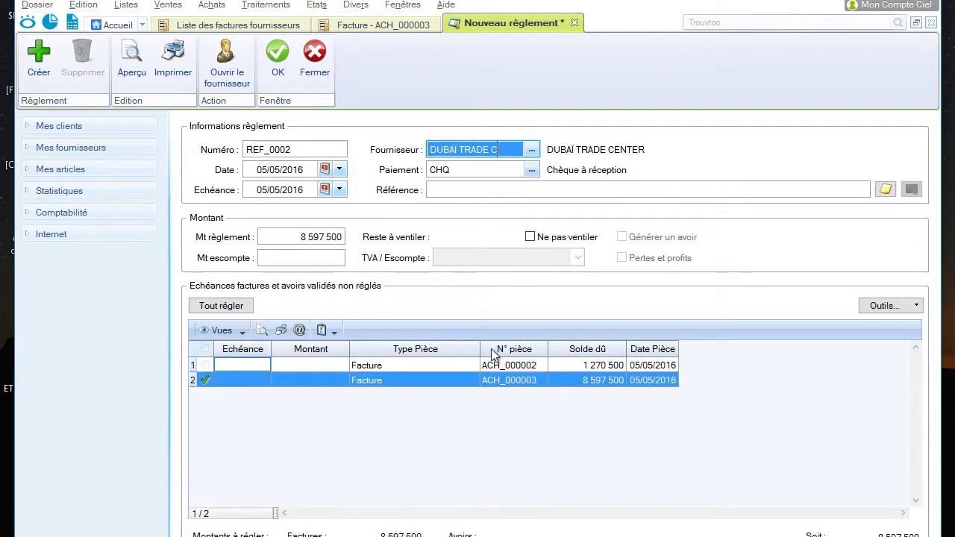